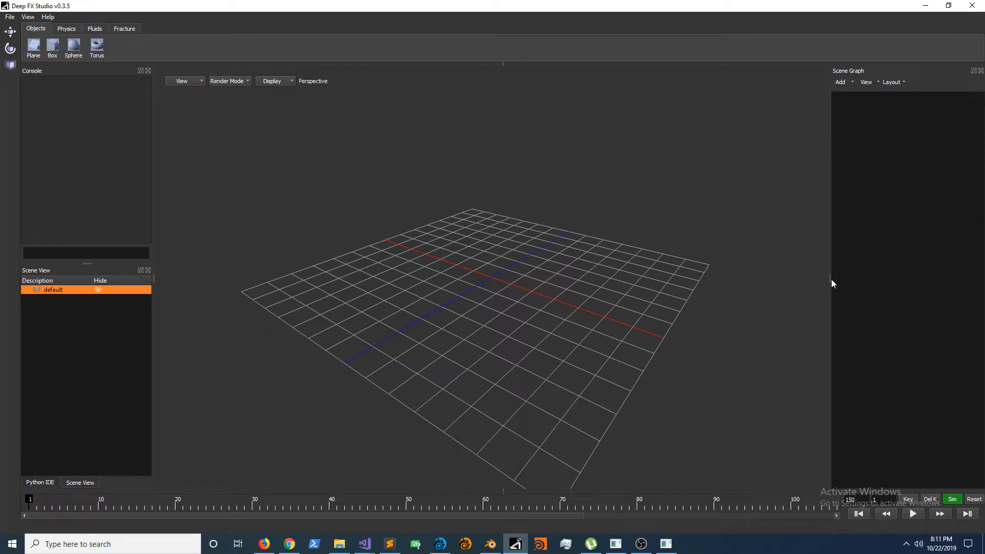
# Step: Test resizing the Scene Graph panel, and view the LightWave Layout and Blender interfaces for comparison before minimizing both windows
pyautogui.moveTo(831, 282)
pyautogui.mouseDown()
pyautogui.moveTo(601, 289)
pyautogui.moveTo(813, 276)
pyautogui.mouseUp()
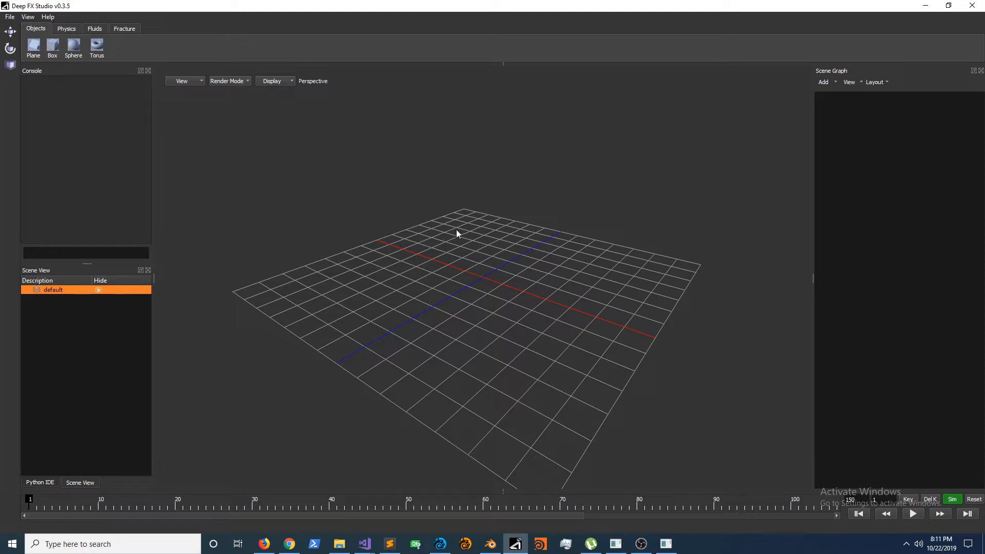
pyautogui.click(441, 544)
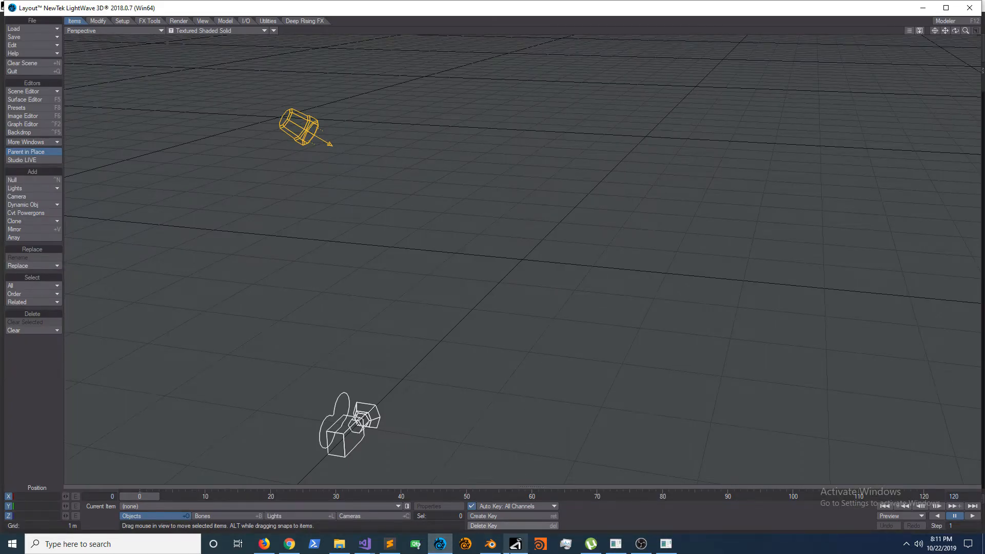
pyautogui.click(491, 543)
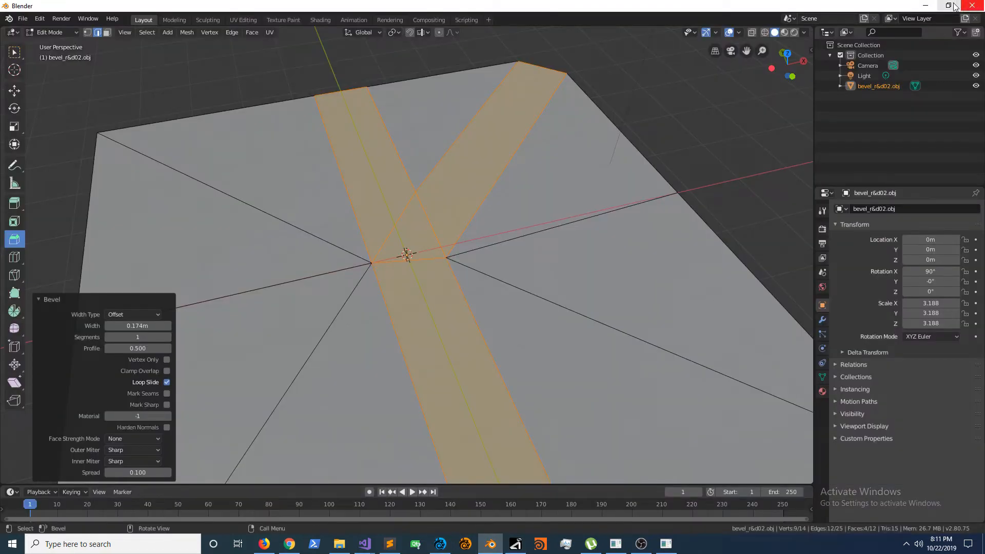
pyautogui.click(926, 5)
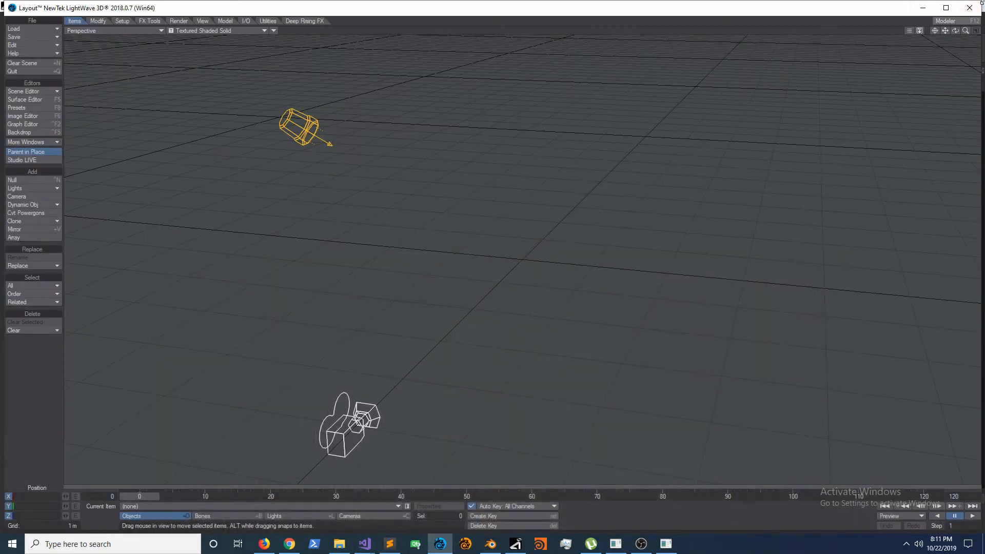
pyautogui.click(923, 7)
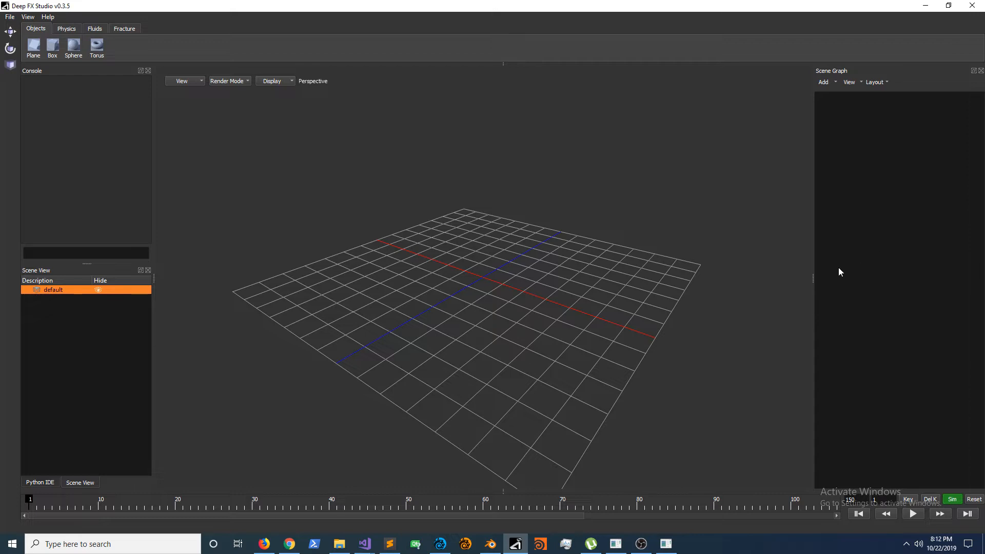
pyautogui.moveTo(814, 276); pyautogui.dragTo(909, 281)
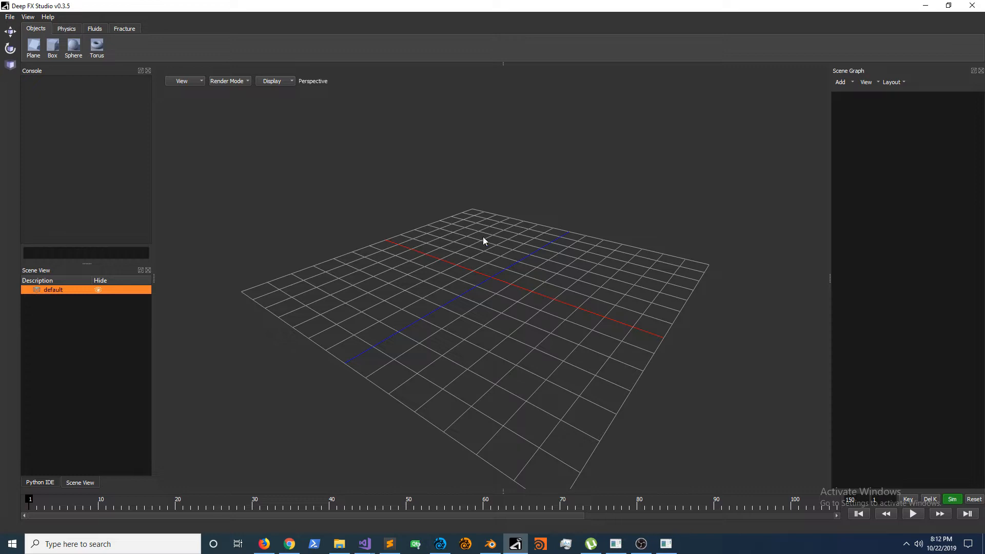
# Step: Switch to Deep FX Studio v0.5.0, widen its Console panel for comparison, and return to v0.3.5
pyautogui.click(666, 544)
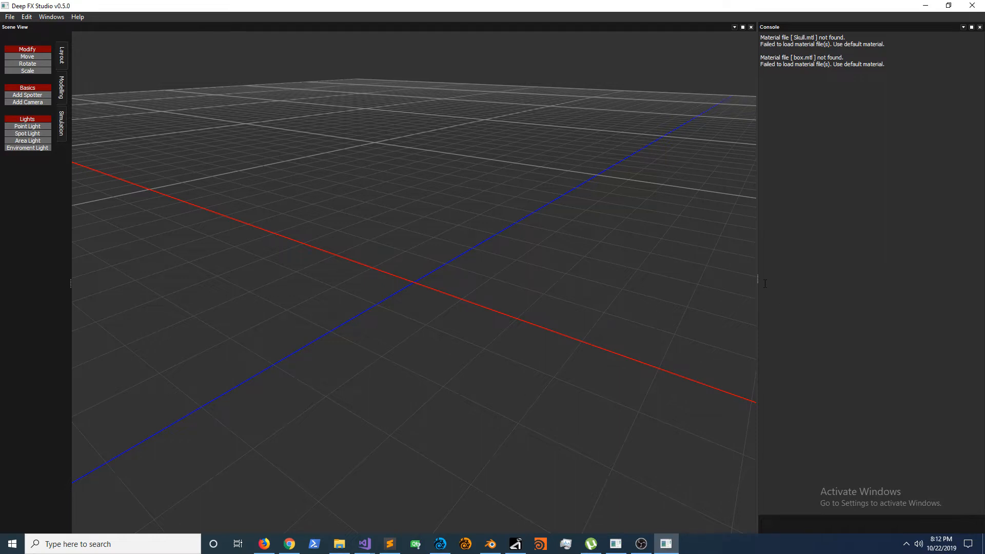
pyautogui.moveTo(760, 281); pyautogui.dragTo(730, 301)
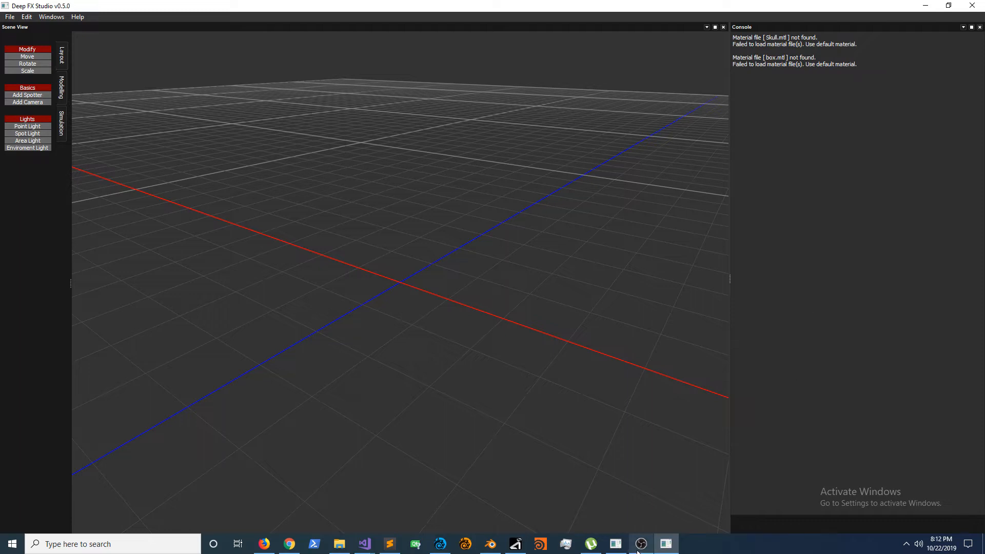
pyautogui.click(516, 544)
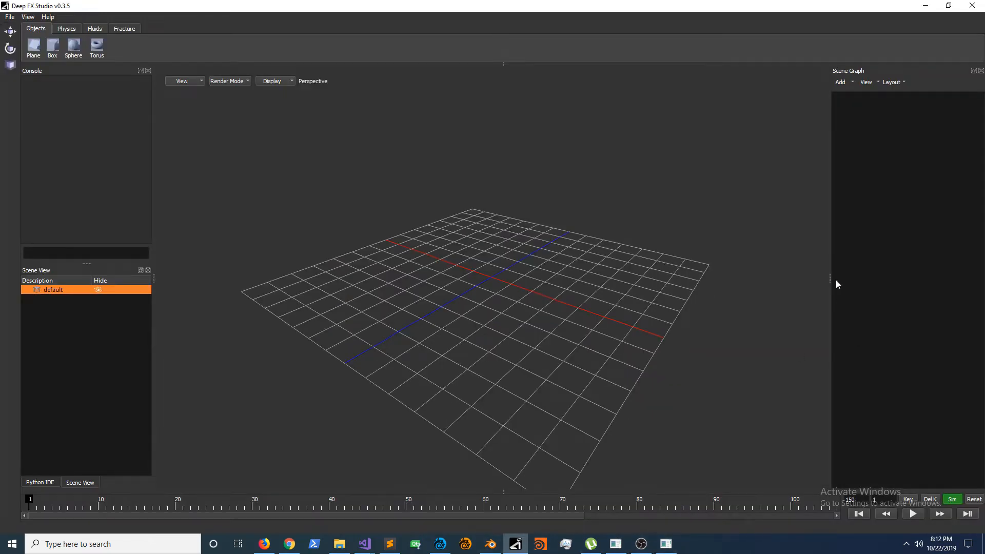
# Step: Undock the Scene Graph panel, try it docked with the Python IDE and Scene View panels, and dock it back beside the viewport
pyautogui.moveTo(941, 81); pyautogui.dragTo(66, 334)
pyautogui.moveTo(89, 267); pyautogui.dragTo(98, 428)
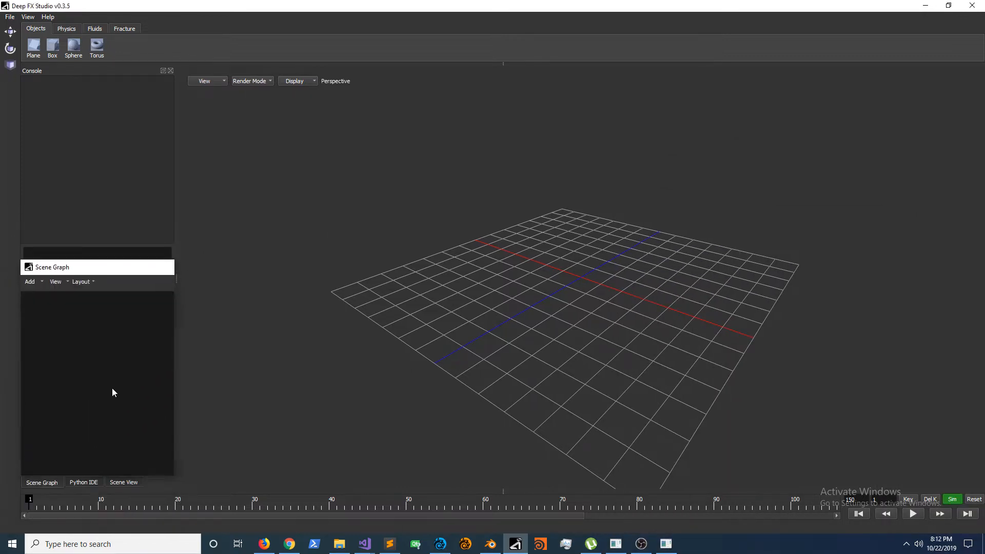
pyautogui.moveTo(107, 263); pyautogui.dragTo(905, 239)
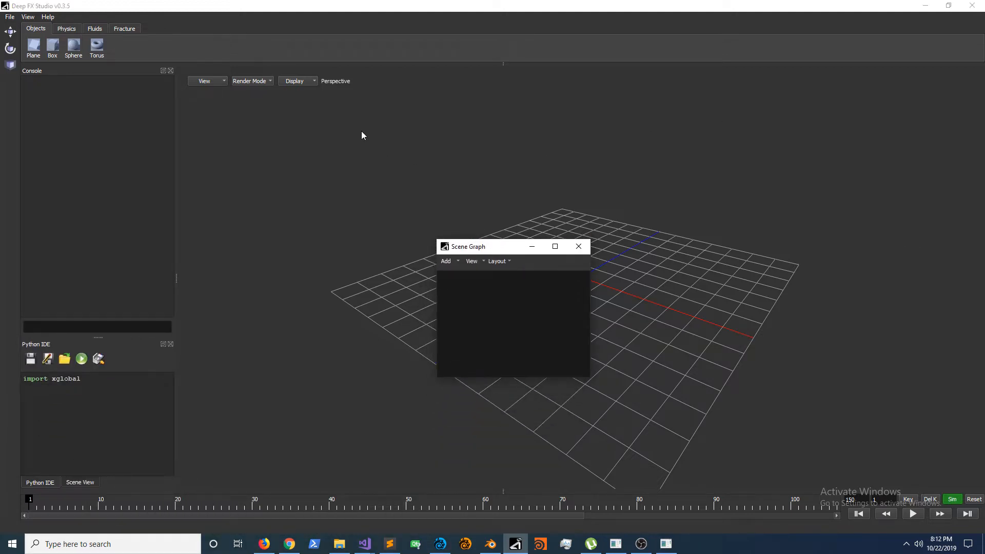
pyautogui.moveTo(487, 246); pyautogui.dragTo(984, 169)
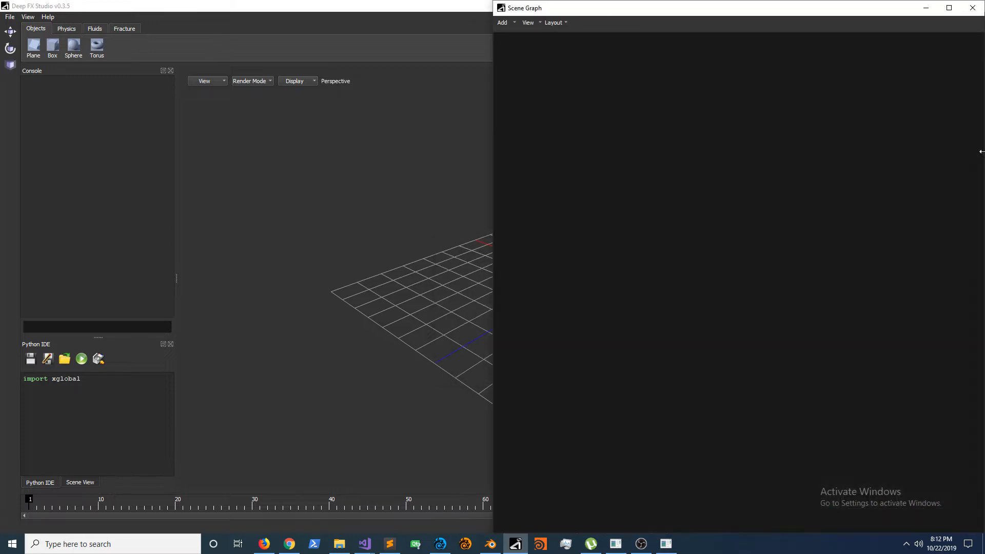
pyautogui.moveTo(557, 6); pyautogui.dragTo(984, 165)
pyautogui.moveTo(505, 7); pyautogui.dragTo(902, 167)
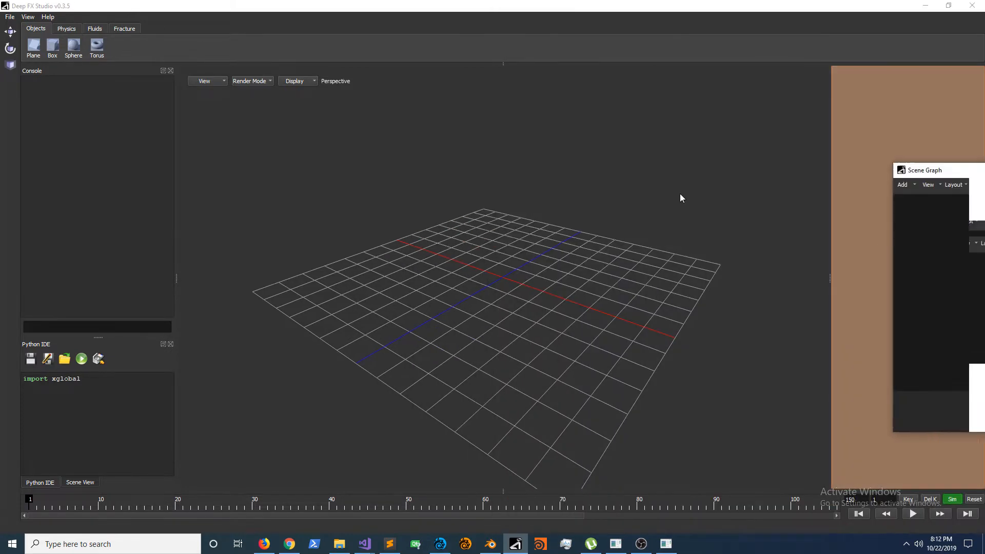
# Step: Switch to Deep FX Studio v0.5.0, narrow the Console panel, and maximize and restore the Scene View panel
pyautogui.click(922, 6)
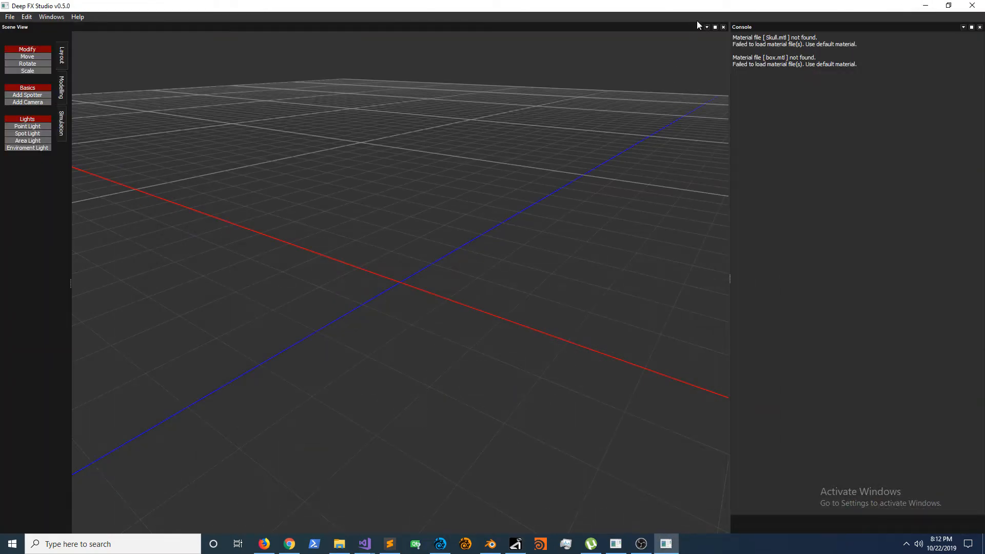
pyautogui.moveTo(729, 284); pyautogui.dragTo(777, 278)
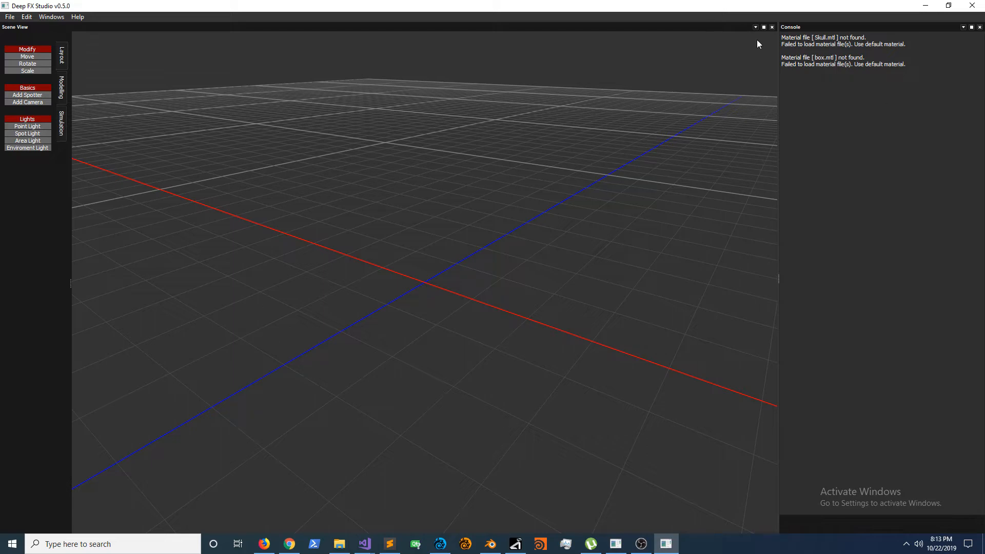
pyautogui.click(764, 27)
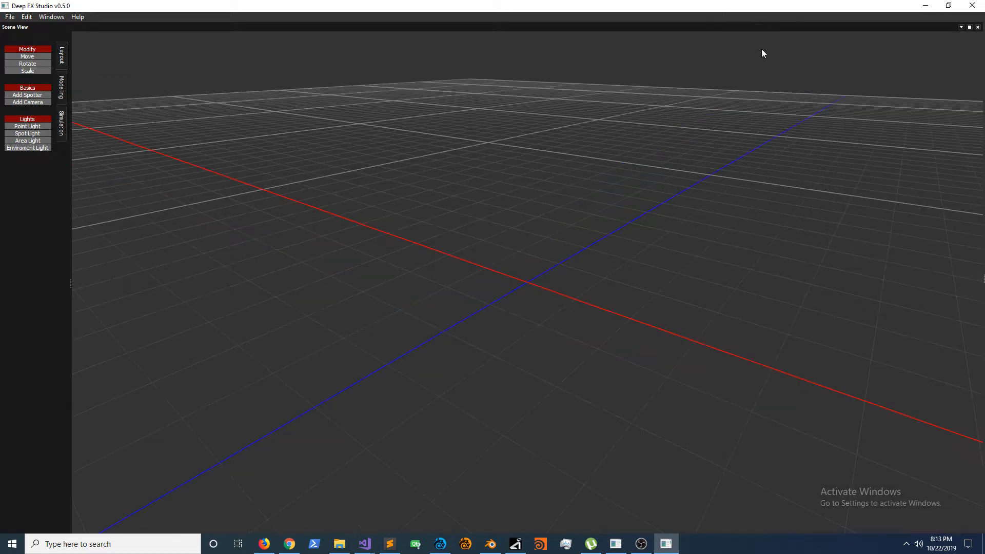
pyautogui.click(970, 27)
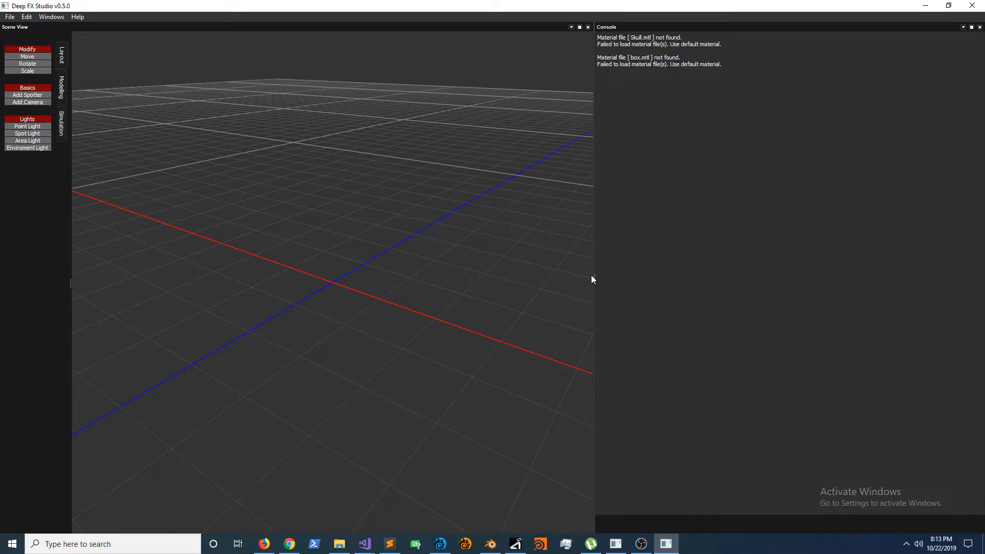
# Step: Maximize and restore the Console panel, and narrow it to give the Scene View more width
pyautogui.moveTo(591, 275); pyautogui.dragTo(815, 174)
pyautogui.click(971, 29)
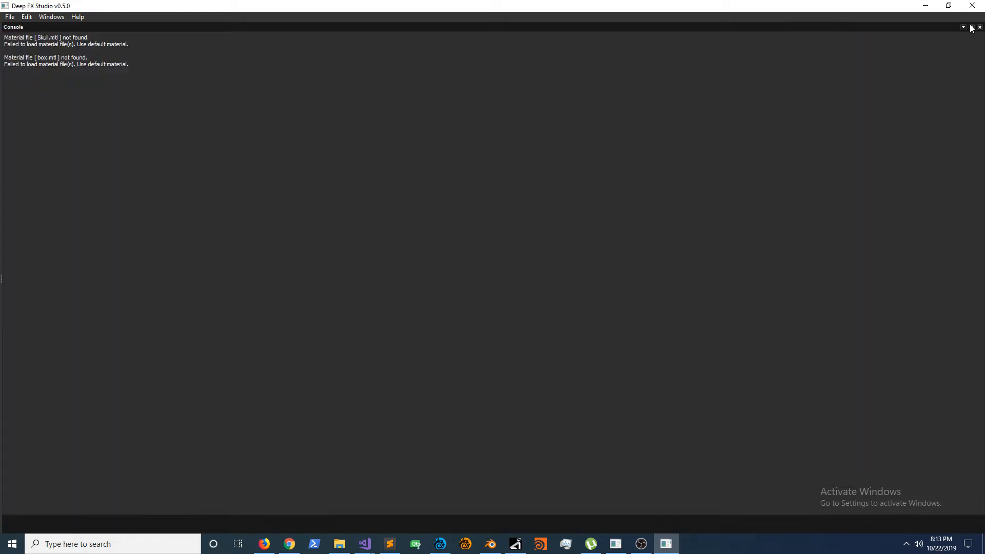
pyautogui.click(972, 28)
pyautogui.moveTo(594, 279); pyautogui.dragTo(746, 307)
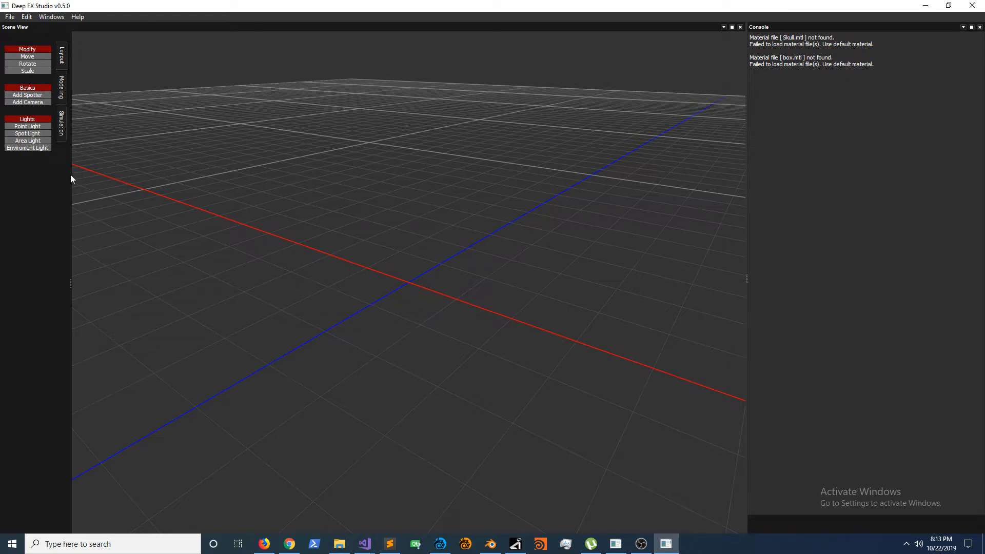
# Step: Look through the Simulation, Layout and Modeling tool sets of the Scene View, ending on Modeling
pyautogui.click(60, 135)
pyautogui.click(62, 85)
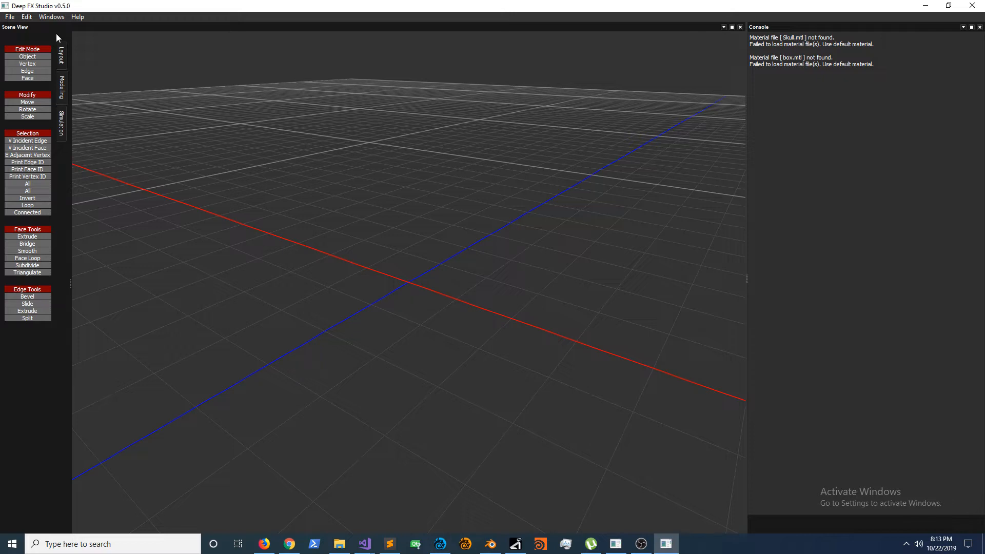
pyautogui.click(58, 56)
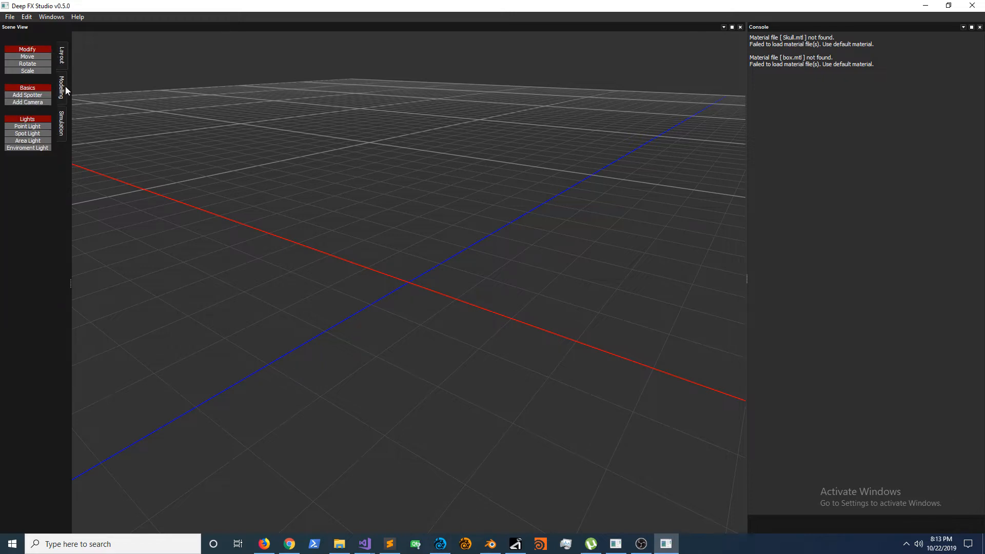
pyautogui.click(65, 88)
pyautogui.click(66, 116)
pyautogui.click(64, 77)
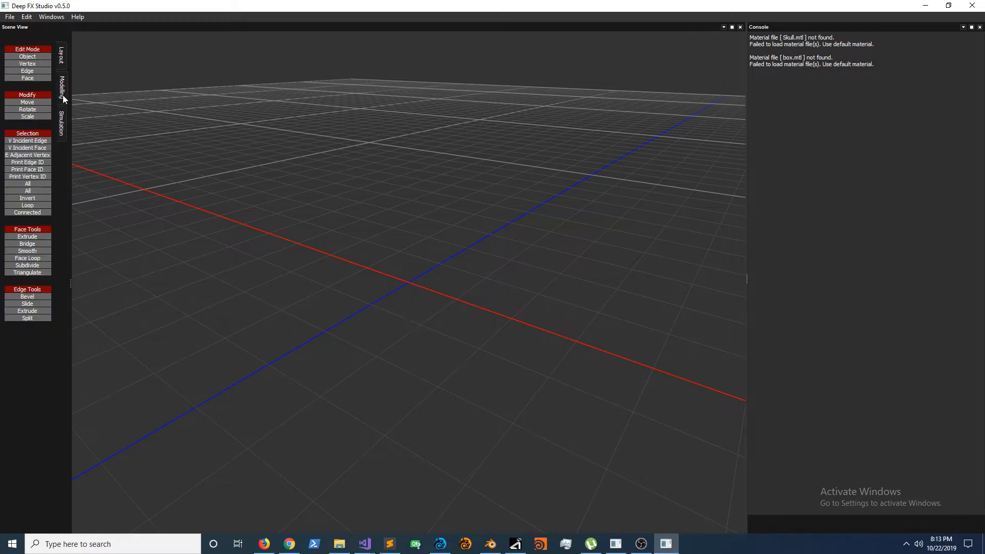
# Step: Try the face tools Triangulate, Subdivide, Face Loop and Smooth, and the edge tools Split, Extrude and Slide
pyautogui.click(35, 275)
pyautogui.click(34, 267)
pyautogui.click(33, 260)
pyautogui.click(31, 253)
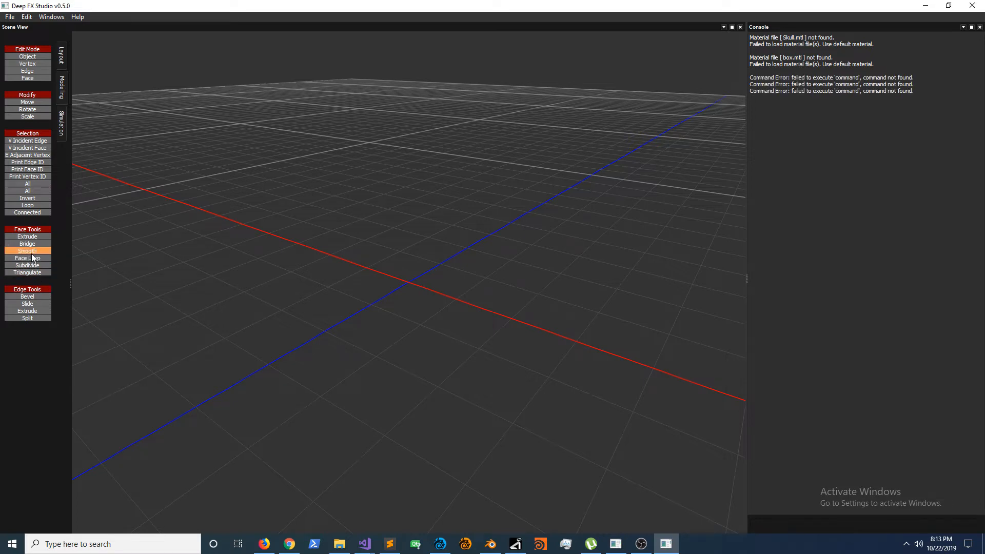
pyautogui.click(41, 317)
pyautogui.click(42, 310)
pyautogui.click(42, 303)
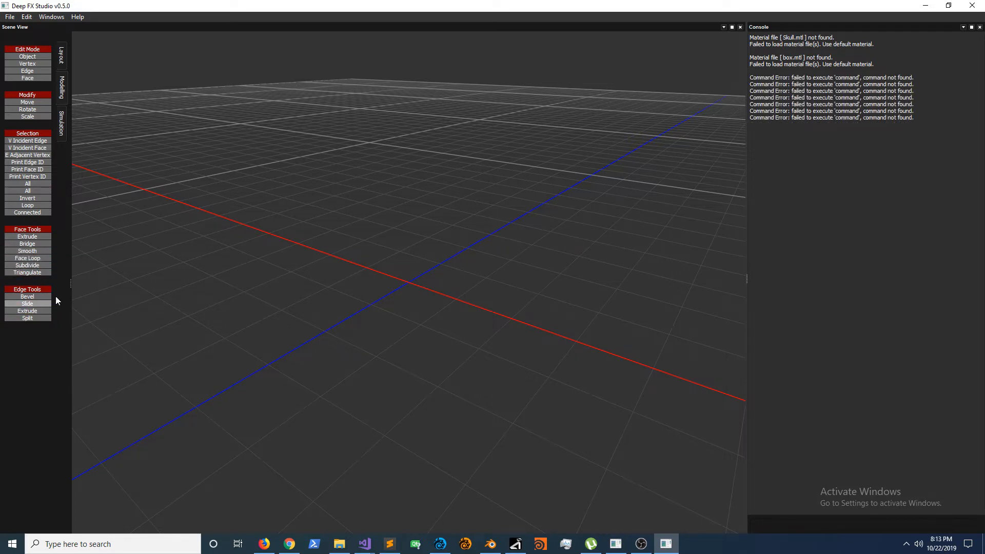
# Step: Return to the Layout tool set, widen the Console panel, and narrow it again to enlarge the viewport
pyautogui.click(61, 78)
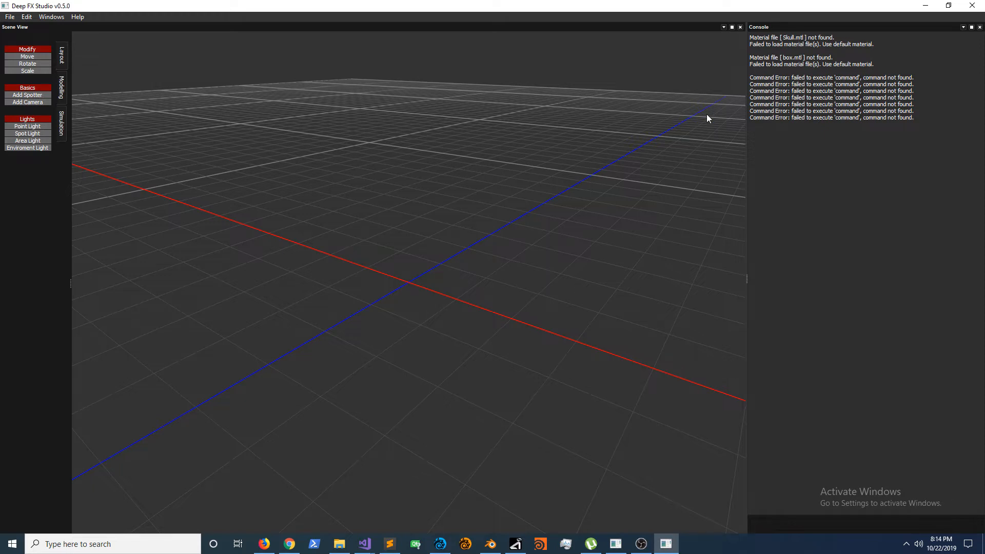
pyautogui.moveTo(748, 275); pyautogui.dragTo(598, 289)
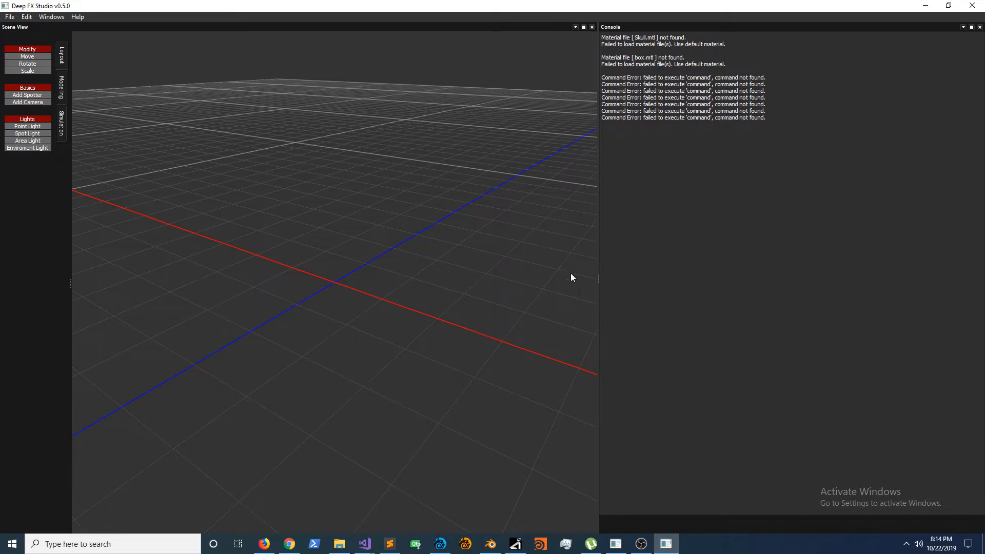
pyautogui.moveTo(598, 281); pyautogui.dragTo(777, 290)
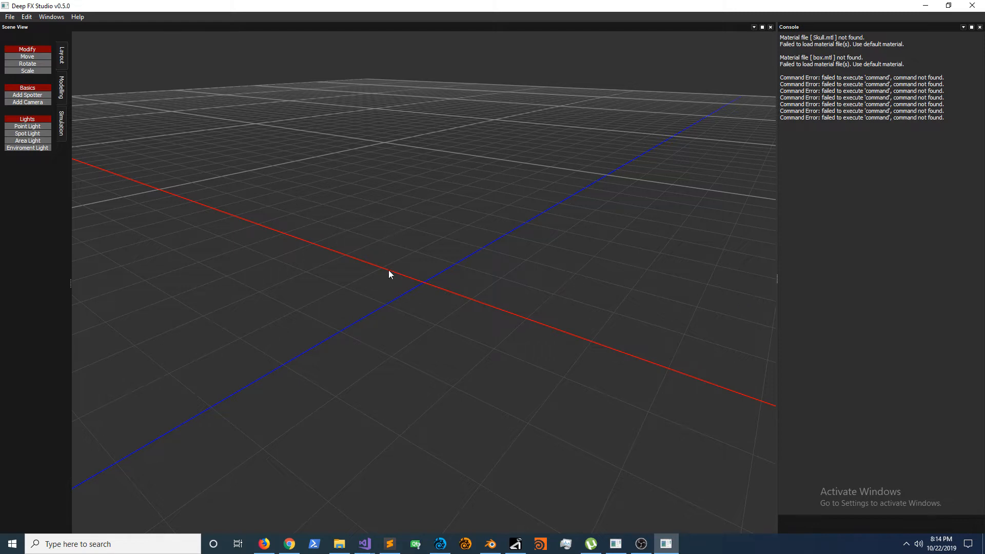
pyautogui.moveTo(384, 254); pyautogui.dragTo(469, 321)
# Step: Compare the Modeling, Simulation and Layout tool sets again and leave the Modeling tools displayed
pyautogui.click(60, 91)
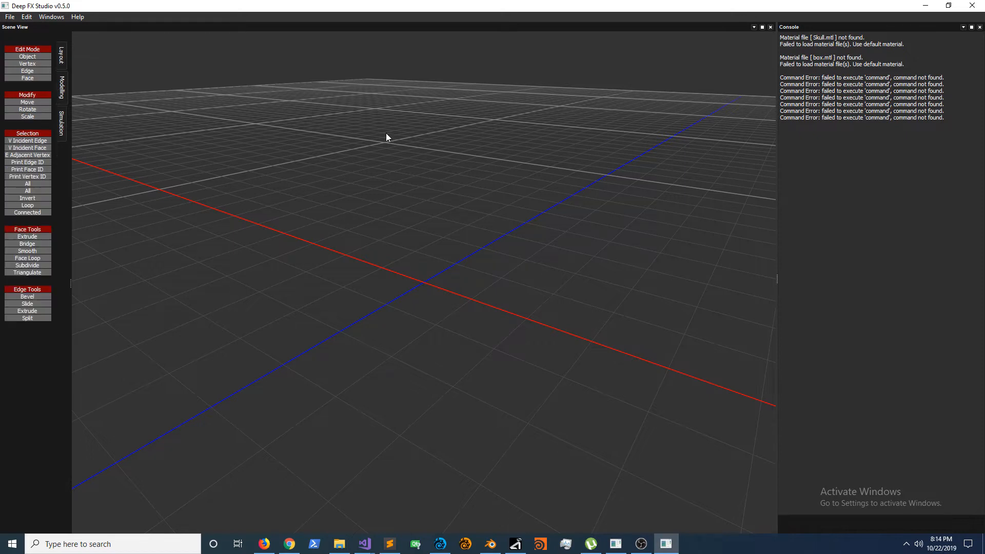
pyautogui.click(60, 125)
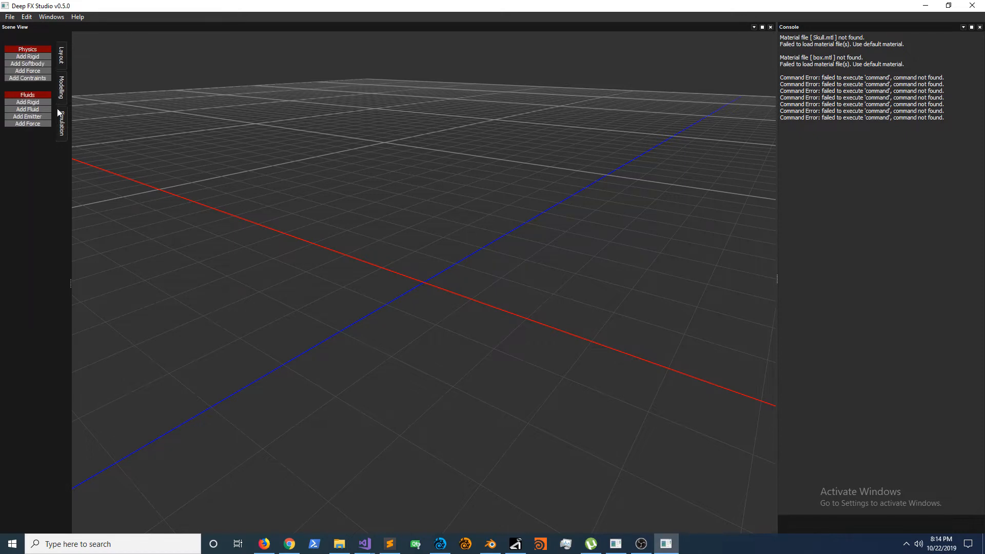
pyautogui.click(60, 85)
pyautogui.click(61, 62)
pyautogui.click(61, 88)
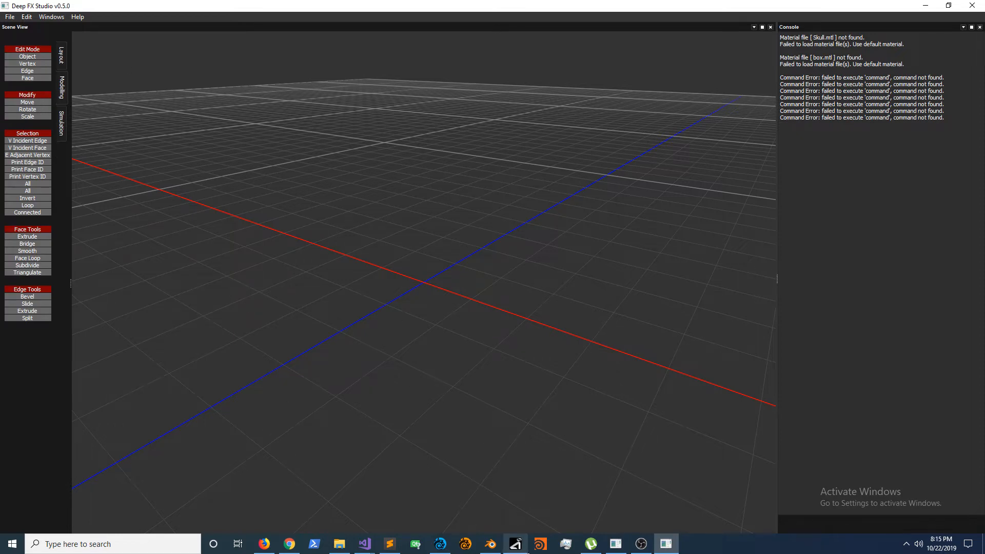
# Step: Switch to Deep FX Studio v0.3.5 and import the model polyload_test02.obj
pyautogui.moveTo(595, 549)
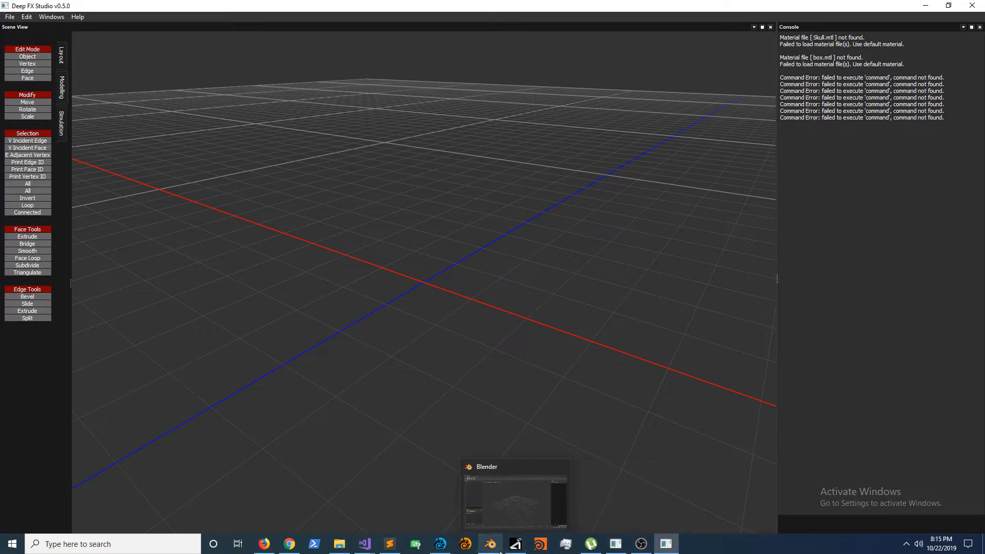
pyautogui.click(515, 545)
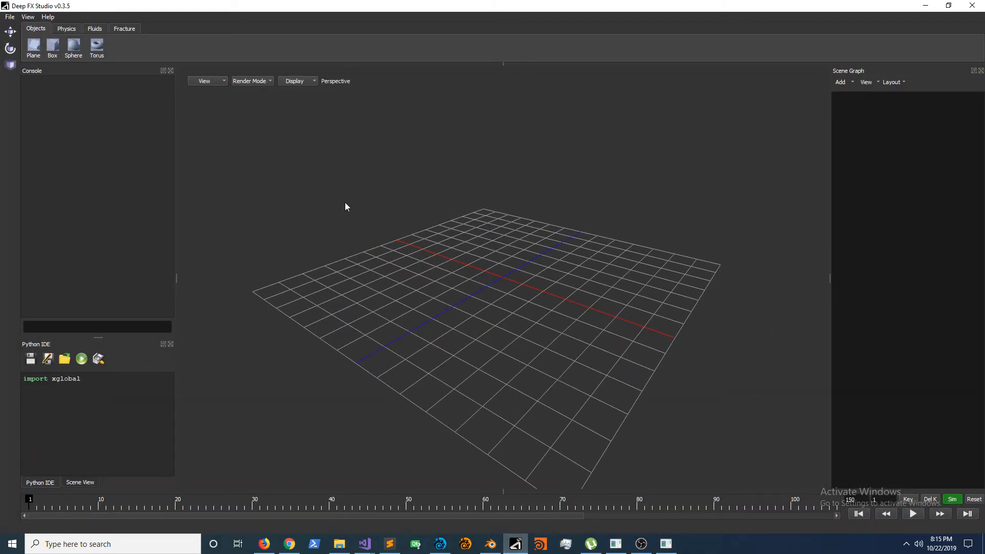
pyautogui.click(10, 17)
pyautogui.moveTo(21, 55)
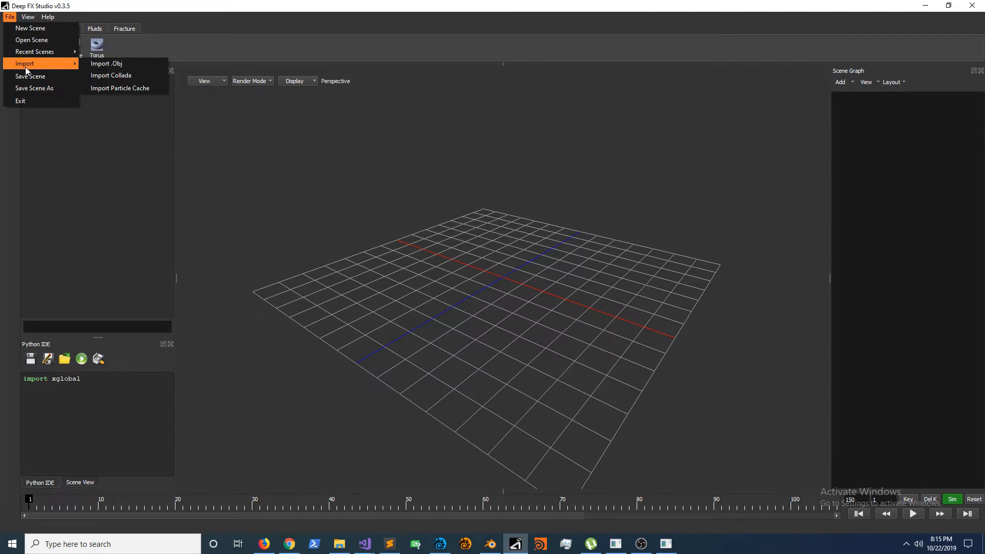
pyautogui.click(103, 63)
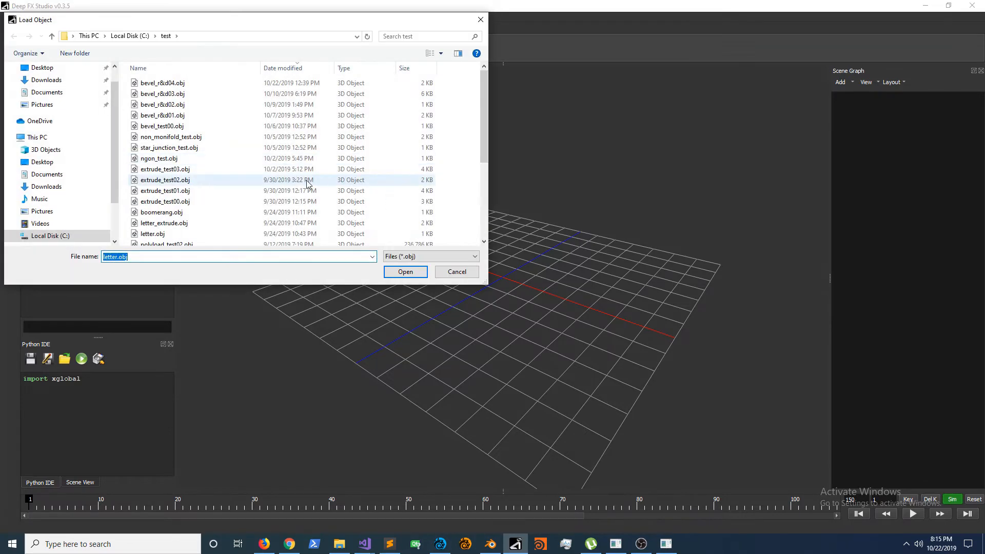
pyautogui.scroll(-3, 297, 180)
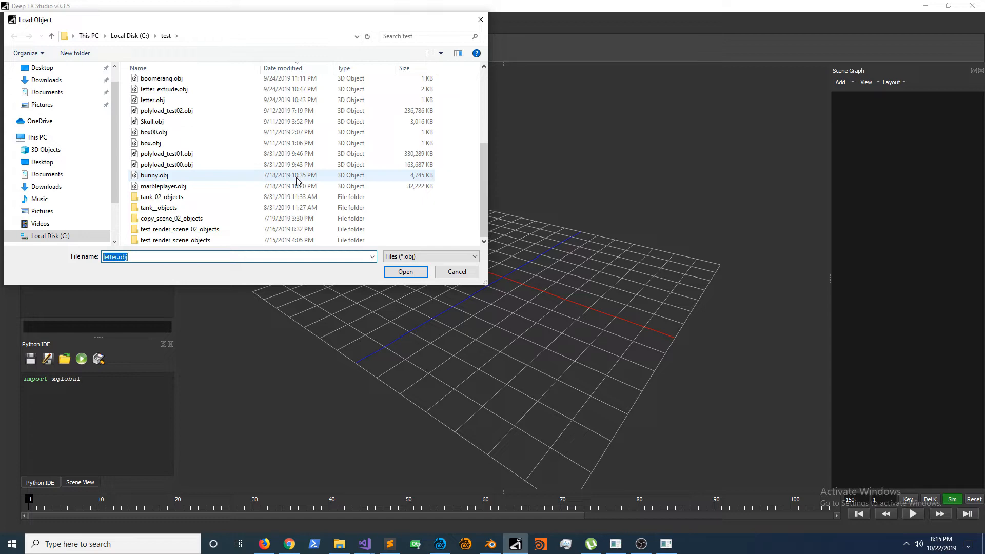
pyautogui.doubleClick(192, 111)
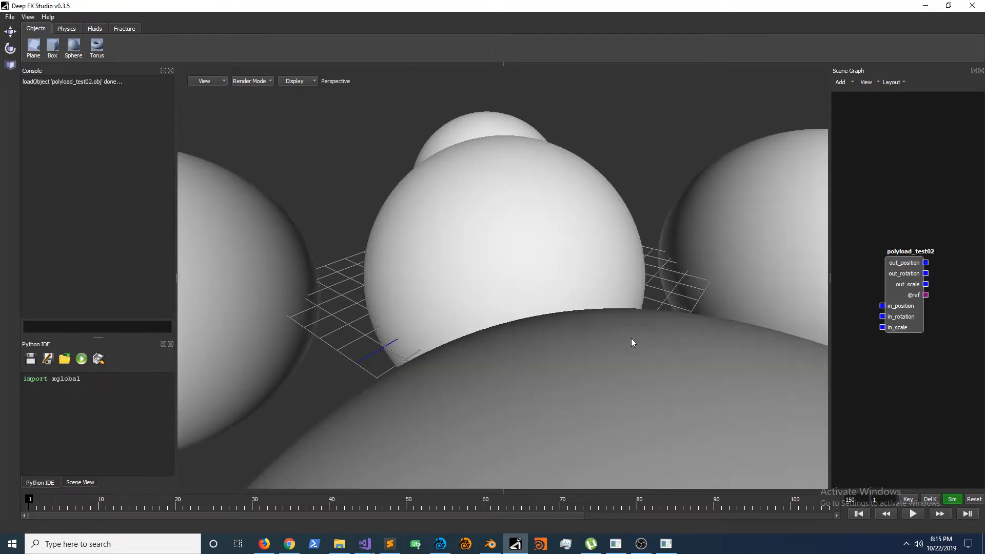
# Step: Select the imported polyload_test02 object, examine its dense mesh from several angles, and return to Deep FX Studio v0.5.0
pyautogui.click(551, 297)
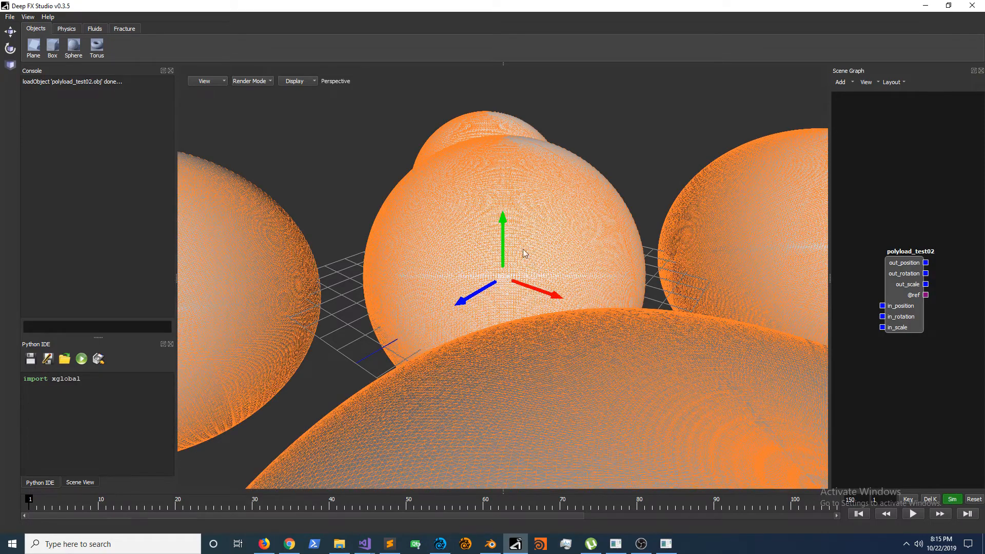
pyautogui.moveTo(506, 229); pyautogui.dragTo(455, 187)
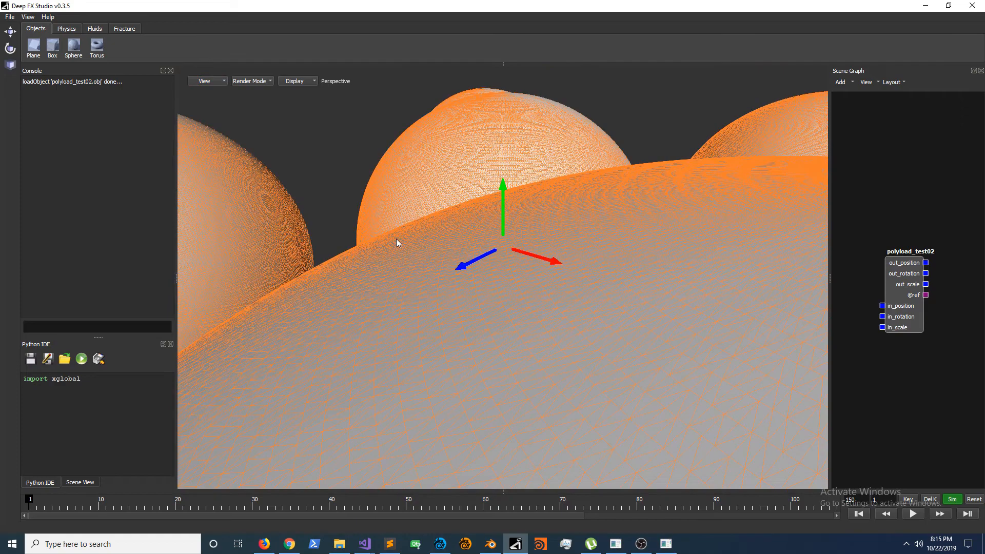
pyautogui.moveTo(394, 238); pyautogui.dragTo(443, 309, button='middle')
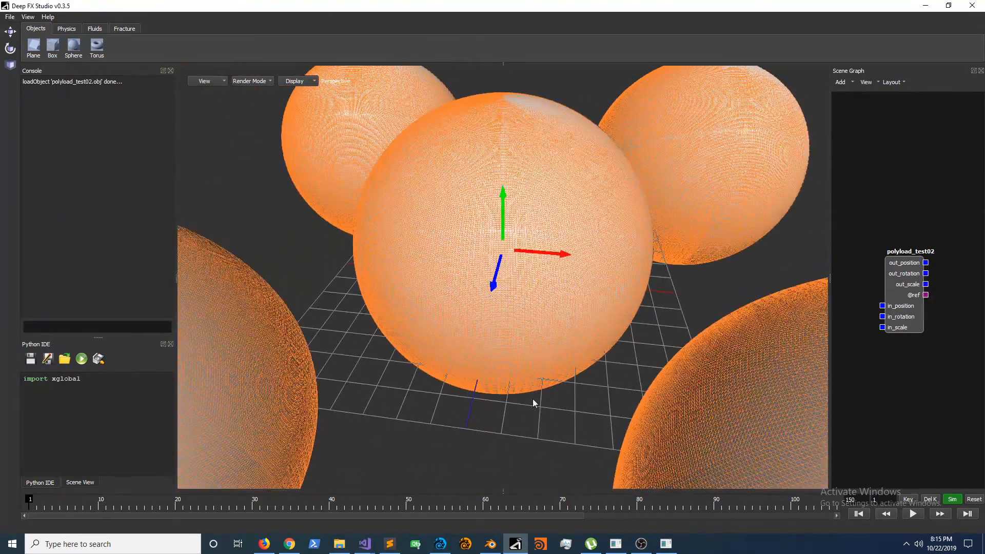
pyautogui.moveTo(492, 289); pyautogui.dragTo(520, 189)
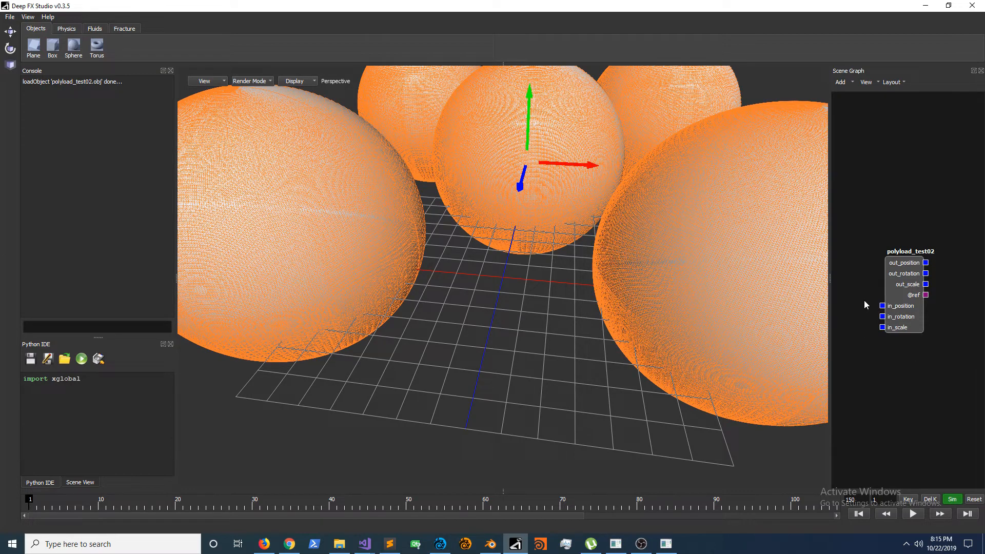
pyautogui.moveTo(530, 96); pyautogui.dragTo(565, 118)
pyautogui.click(925, 7)
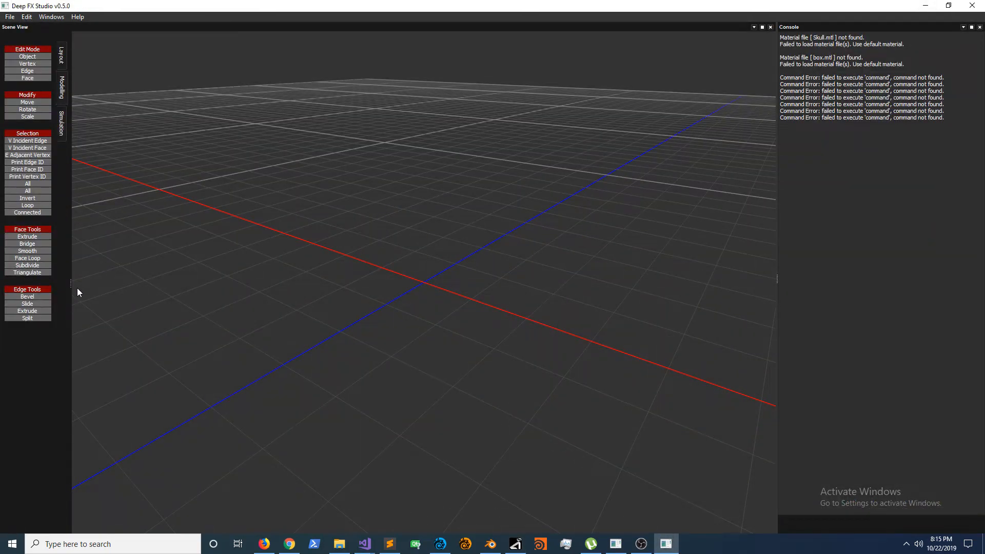
# Step: Widen the Scene View panel slightly and narrow it back again
pyautogui.moveTo(69, 285); pyautogui.dragTo(77, 284)
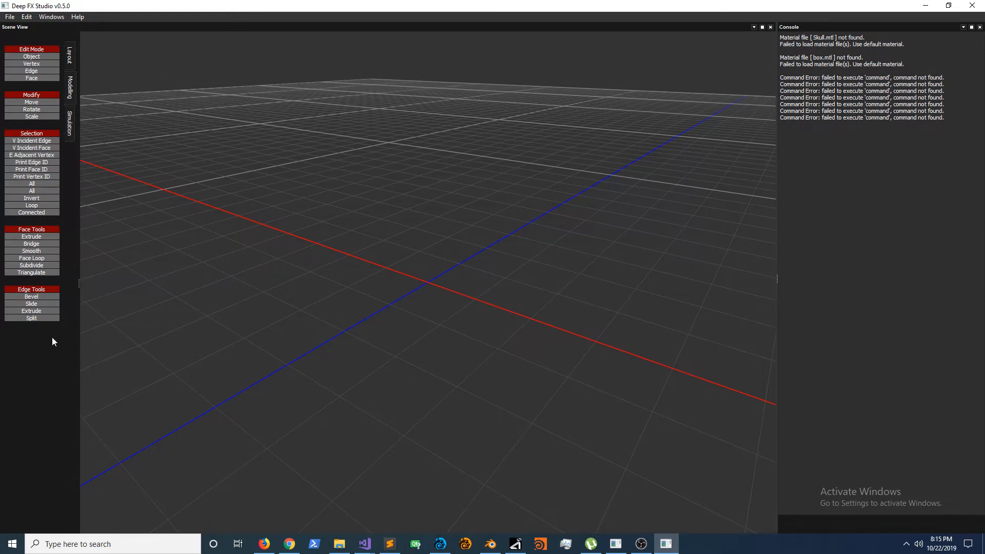
pyautogui.moveTo(79, 284); pyautogui.dragTo(65, 284)
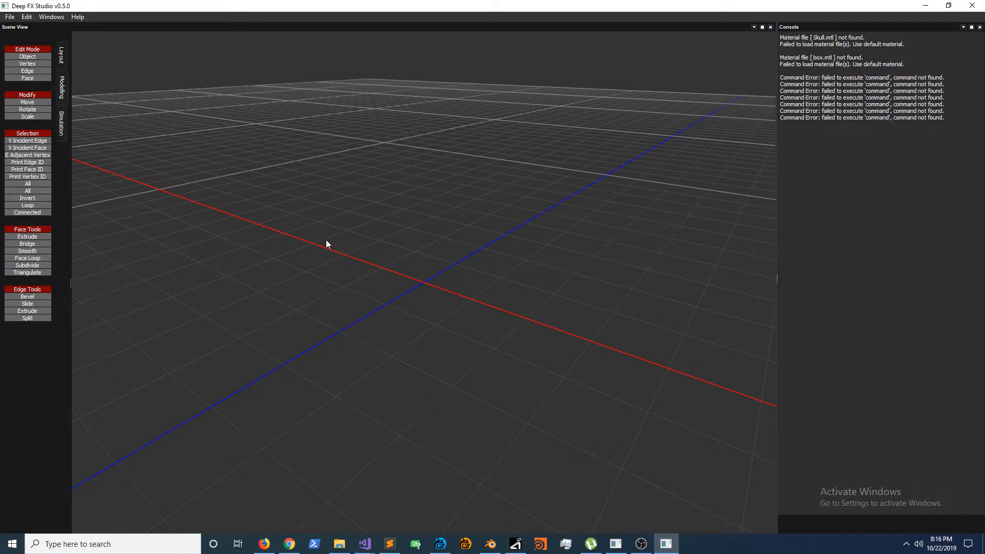
pyautogui.moveTo(299, 226); pyautogui.dragTo(573, 353)
pyautogui.moveTo(321, 236); pyautogui.dragTo(534, 337)
# Step: Load the model extrude_test00.obj from the test folder into the scene
pyautogui.click(10, 17)
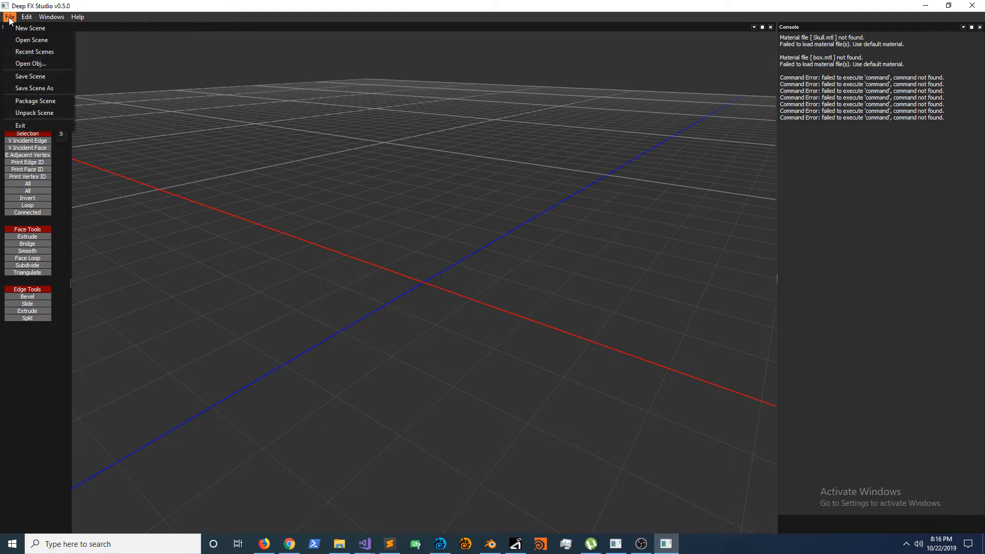
pyautogui.click(67, 172)
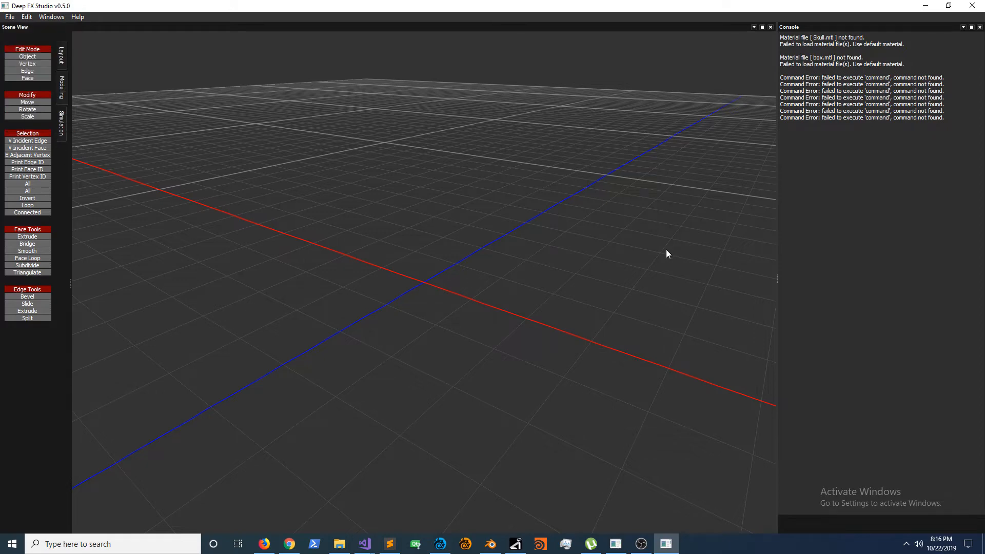
pyautogui.click(11, 17)
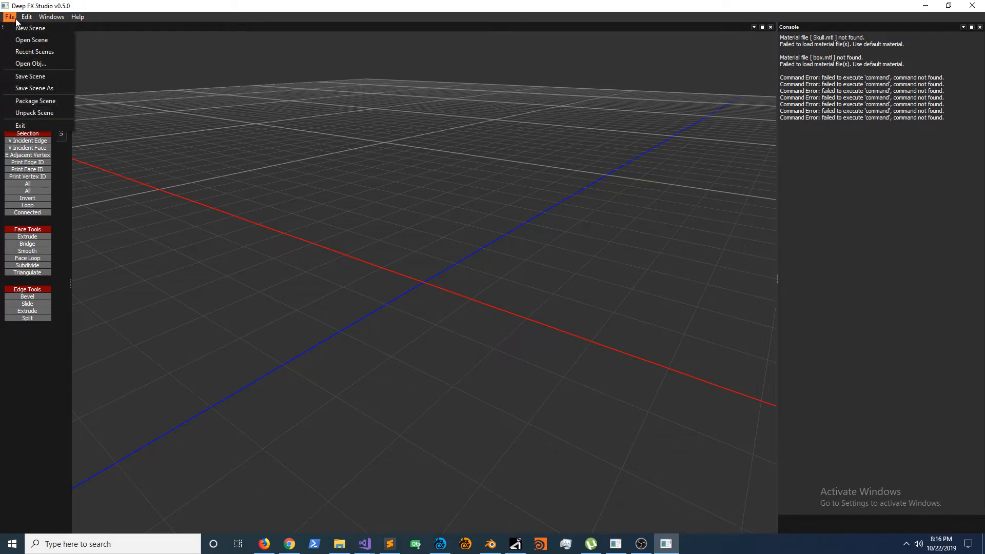
pyautogui.click(22, 64)
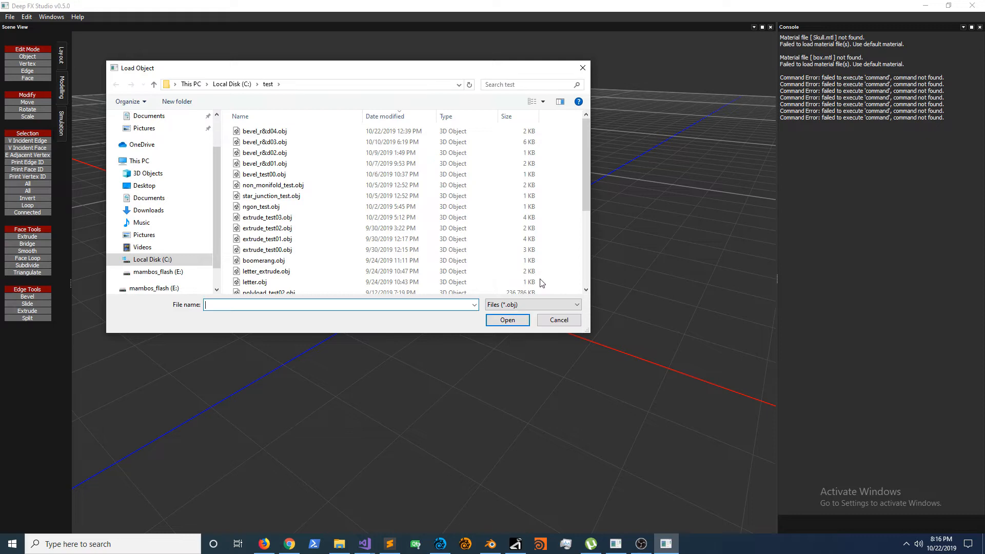
pyautogui.scroll(-5, 406, 224)
pyautogui.scroll(5, 413, 236)
pyautogui.scroll(-2, 329, 201)
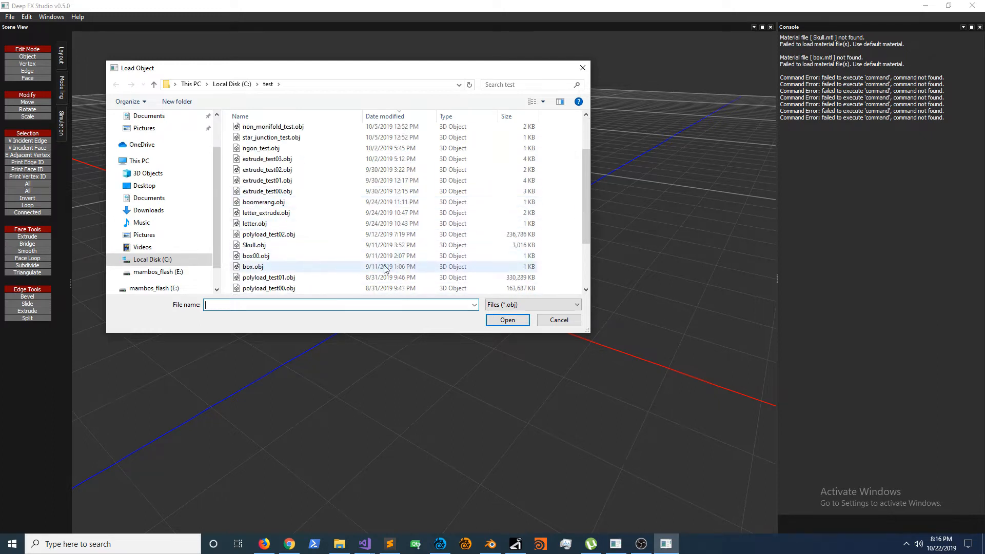
pyautogui.doubleClick(281, 194)
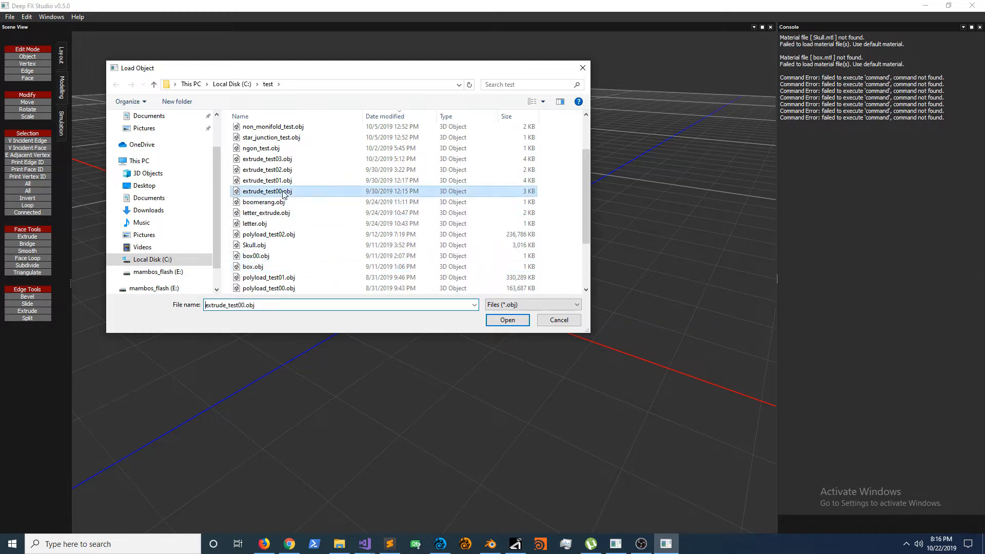
pyautogui.click(444, 313)
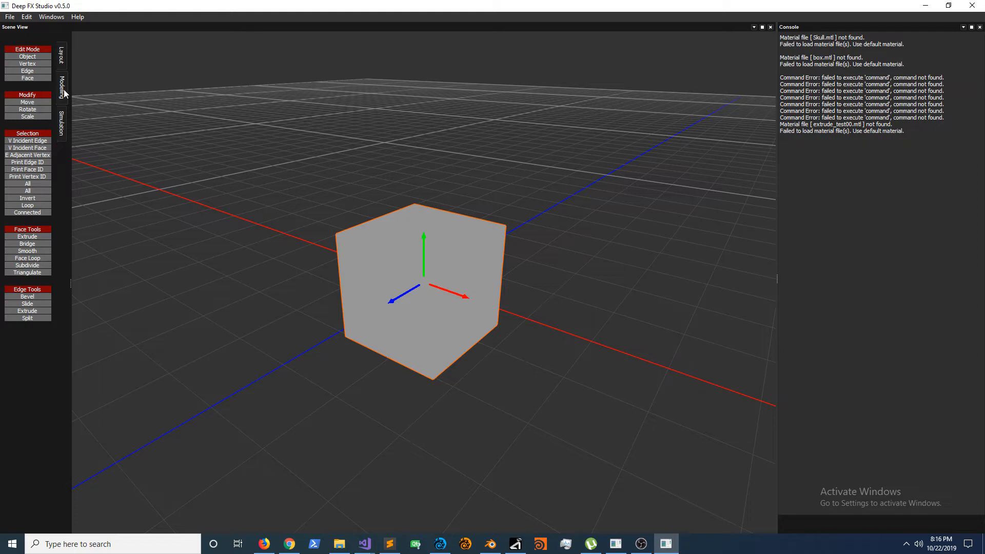
# Step: In vertex mode, raise the cube's left top corner and top centre vertices, and pull the front top corner vertex outward
pyautogui.click(37, 66)
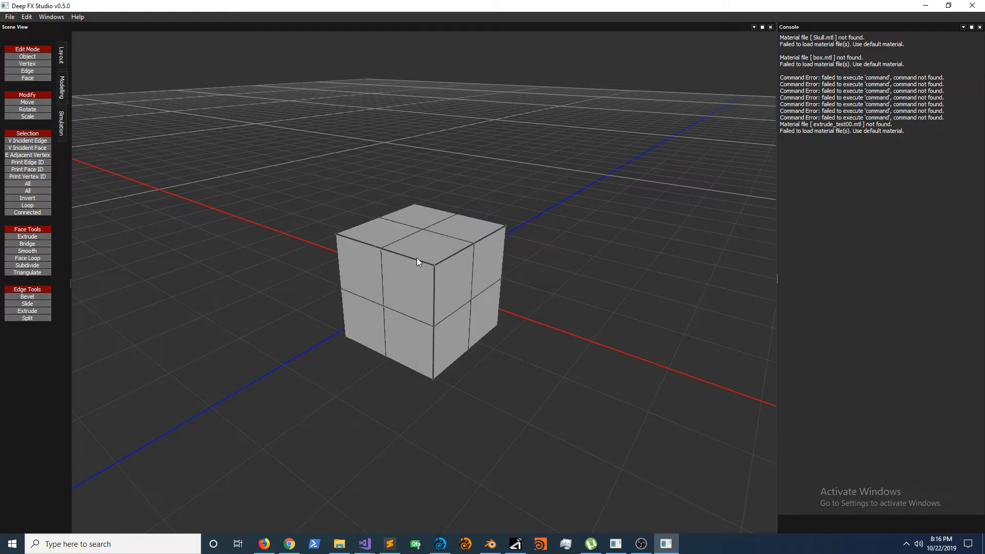
pyautogui.moveTo(416, 257); pyautogui.dragTo(462, 285)
pyautogui.click(32, 73)
pyautogui.moveTo(348, 251); pyautogui.dragTo(348, 251)
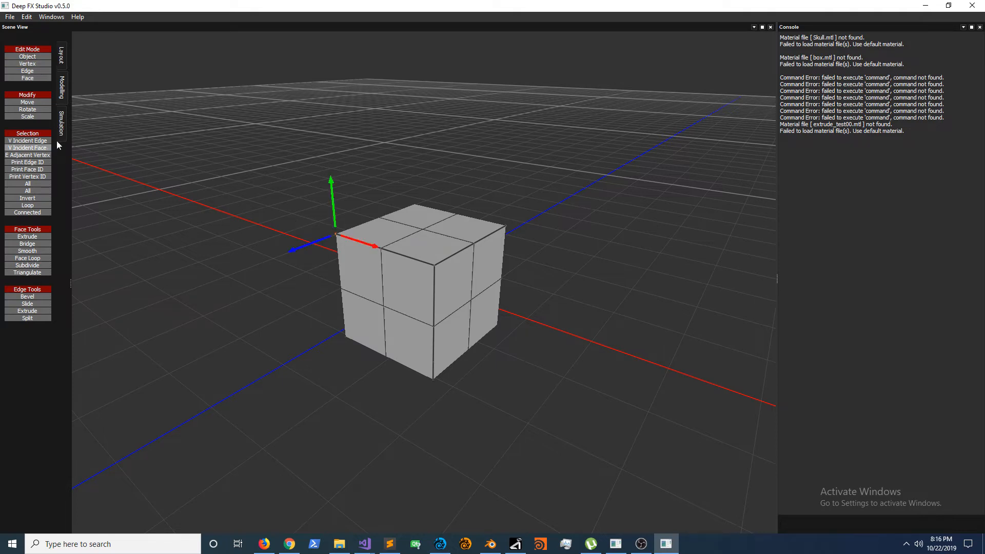
pyautogui.moveTo(333, 181)
pyautogui.mouseDown()
pyautogui.moveTo(332, 165)
pyautogui.moveTo(339, 178)
pyautogui.mouseUp()
pyautogui.moveTo(414, 220); pyautogui.dragTo(436, 250)
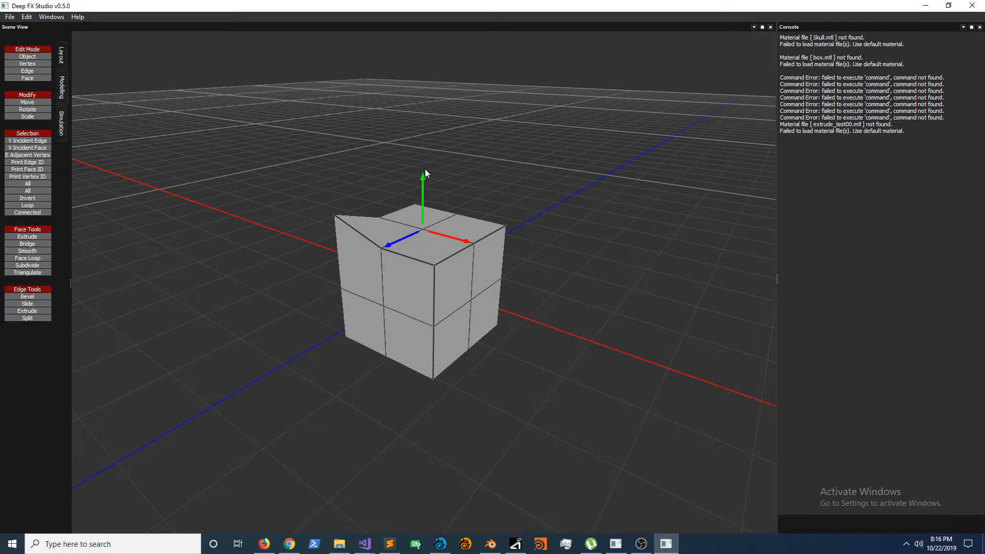
pyautogui.moveTo(424, 181)
pyautogui.mouseDown()
pyautogui.moveTo(431, 108)
pyautogui.moveTo(425, 163)
pyautogui.mouseUp()
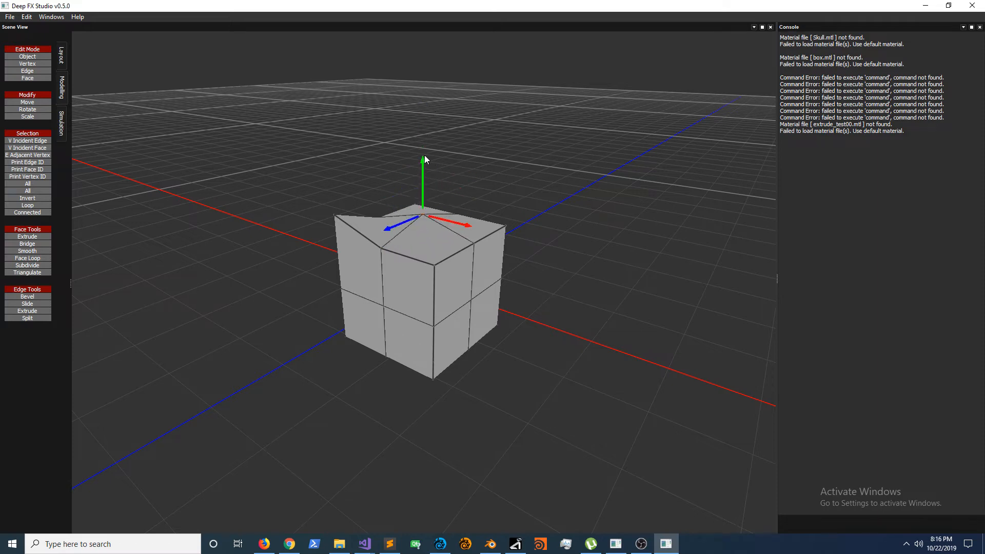
pyautogui.moveTo(425, 242); pyautogui.dragTo(504, 298)
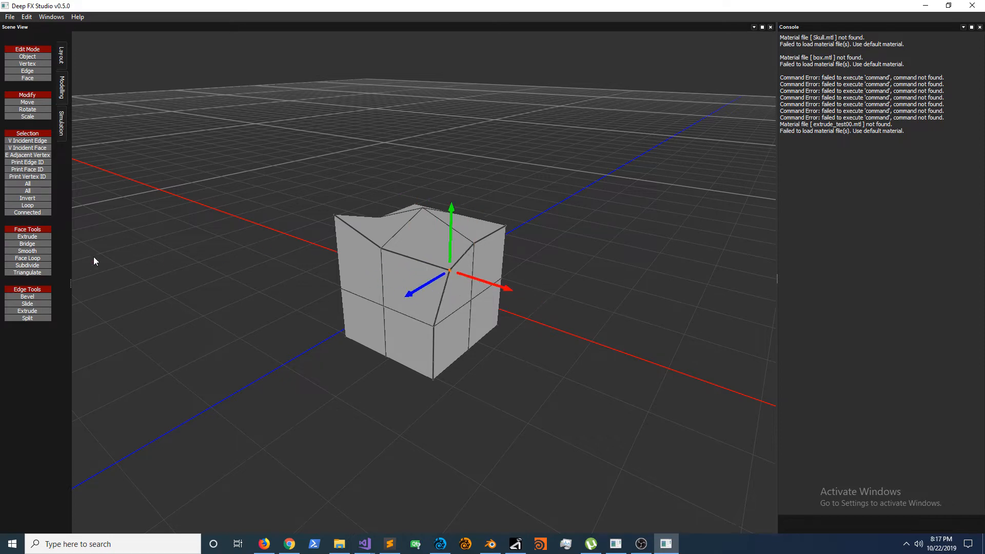
# Step: In edge mode, shift two front-face edges along the blue axis and the right-face edges outward along the red axis
pyautogui.click(27, 70)
pyautogui.click(382, 279)
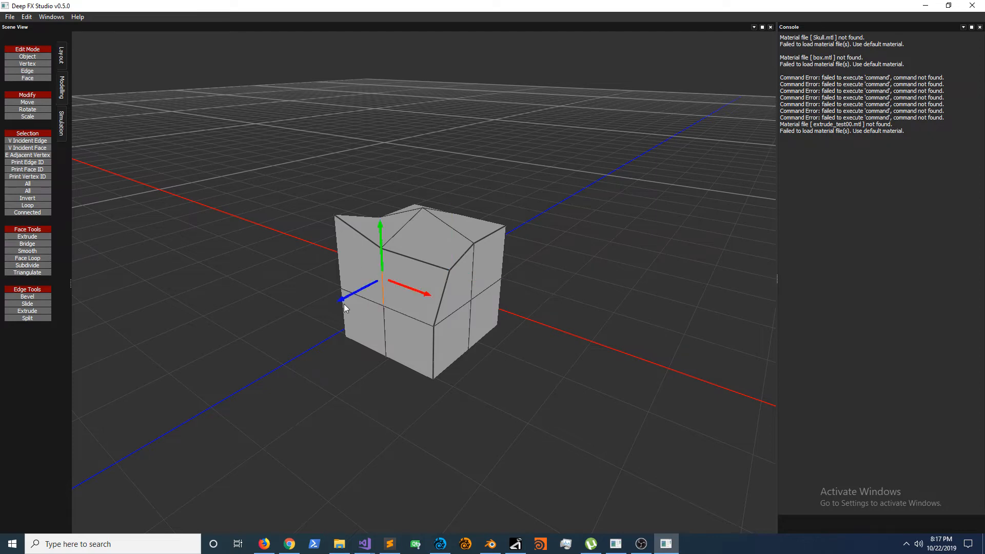
pyautogui.moveTo(343, 308); pyautogui.dragTo(312, 319)
pyautogui.click(398, 326)
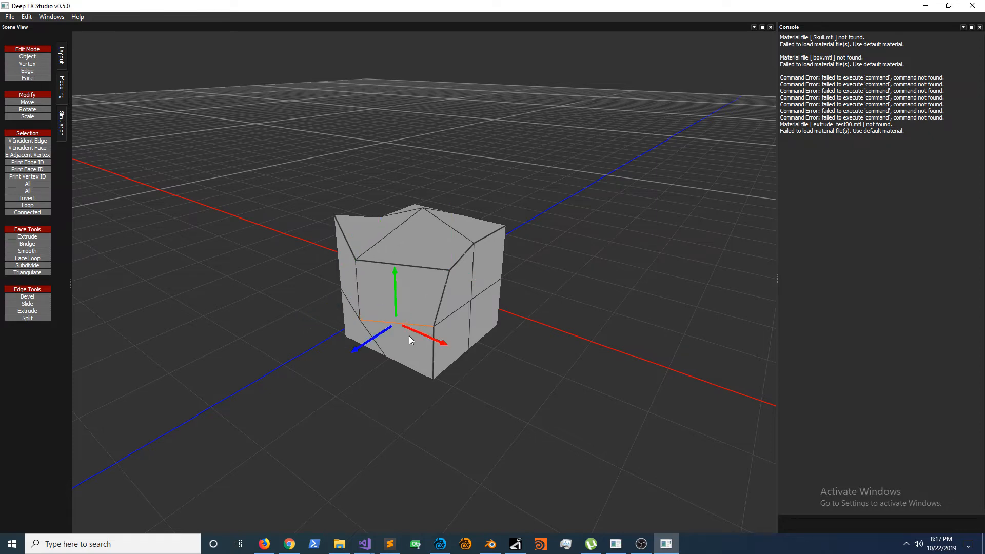
pyautogui.moveTo(353, 349); pyautogui.dragTo(373, 346)
pyautogui.click(469, 302)
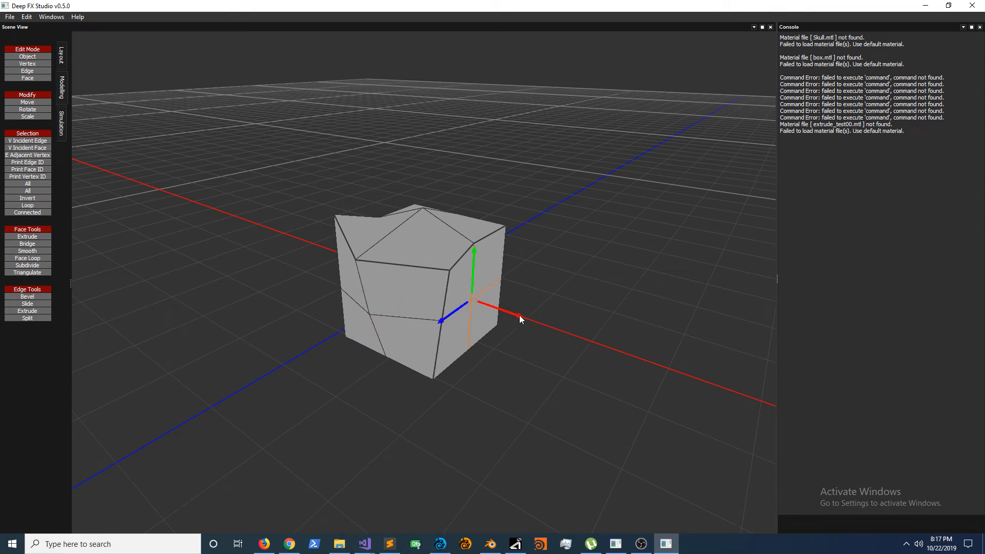
pyautogui.moveTo(519, 319); pyautogui.dragTo(538, 326)
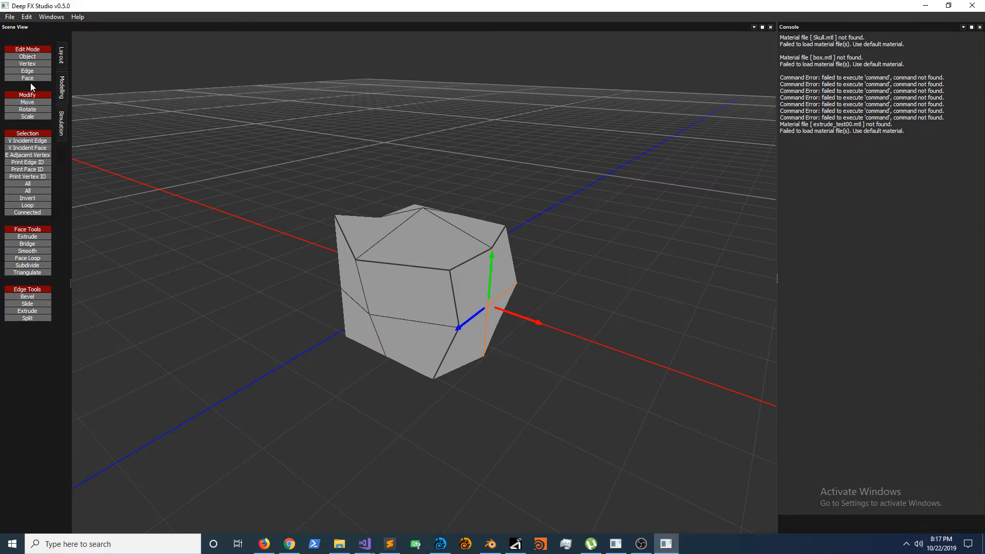
# Step: In face mode, raise the front top face slightly and extrude it upward into a tall block
pyautogui.click(450, 256)
pyautogui.moveTo(439, 233); pyautogui.dragTo(516, 185)
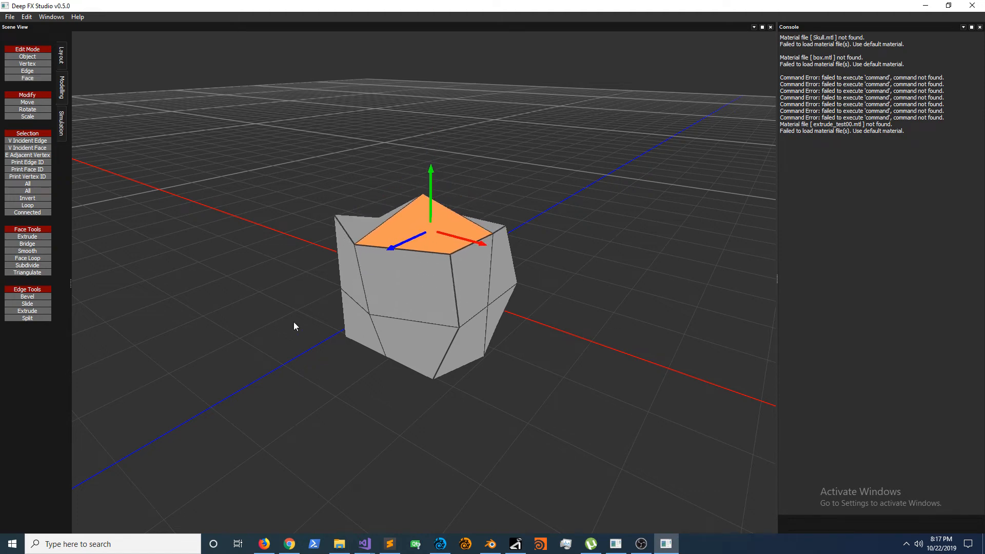
pyautogui.click(15, 237)
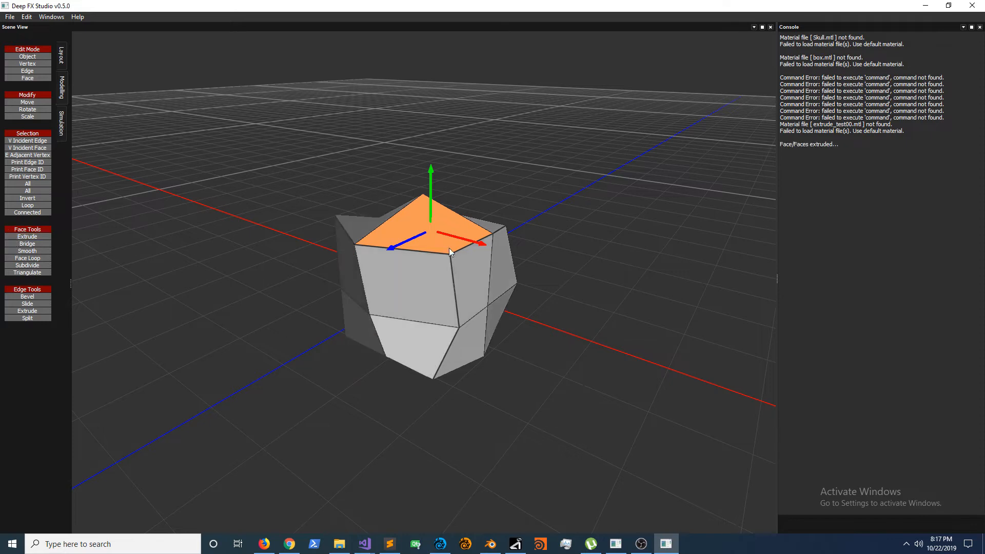
pyautogui.moveTo(433, 175); pyautogui.dragTo(428, 77)
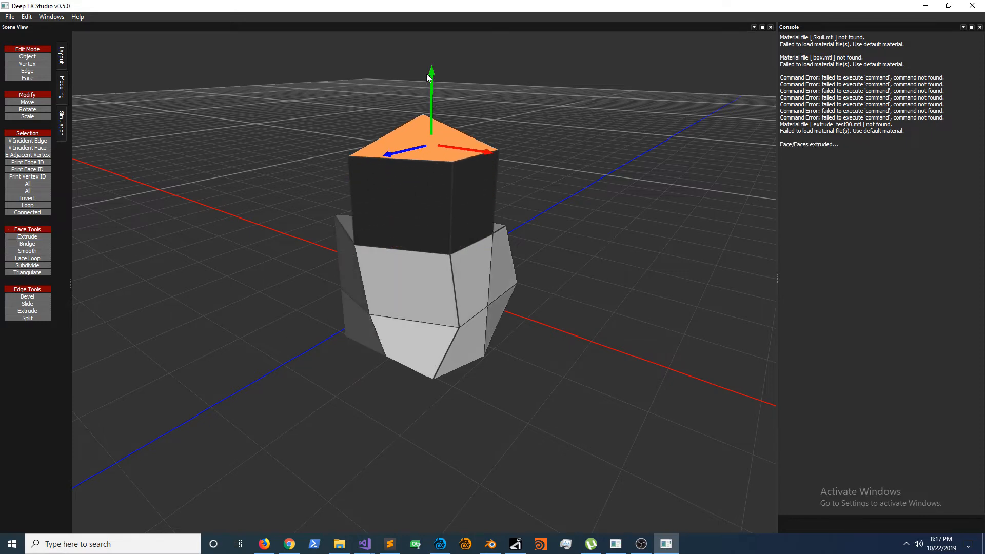
# Step: Extrude the right side face of the raised block outward along the red axis into a long arm
pyautogui.click(468, 210)
pyautogui.click(10, 237)
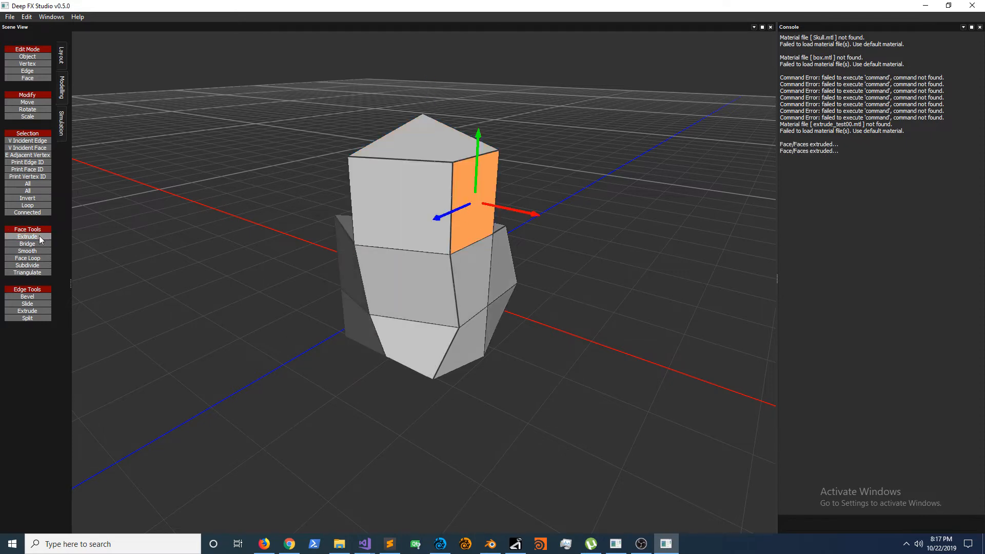
pyautogui.moveTo(536, 214); pyautogui.dragTo(692, 249)
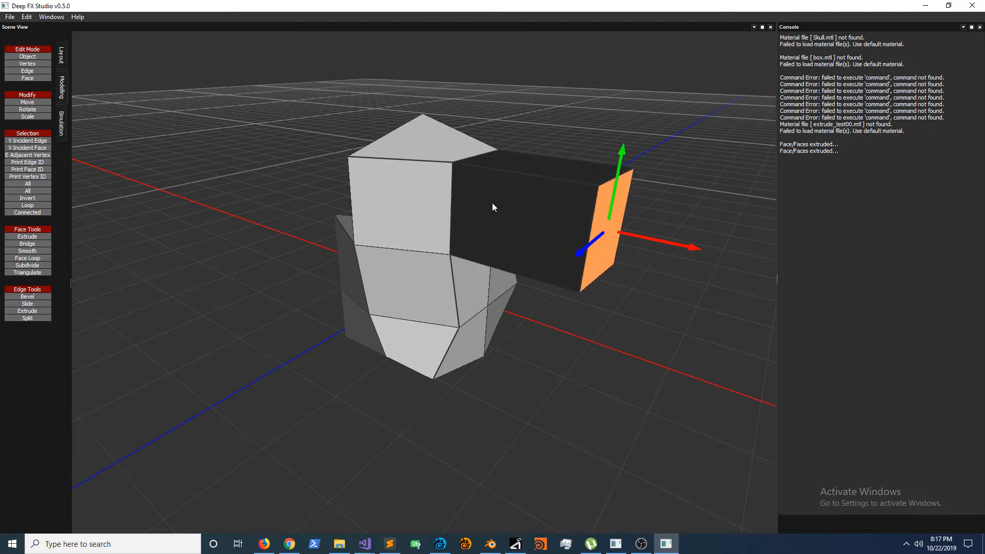
# Step: Extrude the upper back face of the original cube backward along the blue axis into a block
pyautogui.moveTo(680, 216); pyautogui.dragTo(341, 356, button='middle')
pyautogui.click(342, 355)
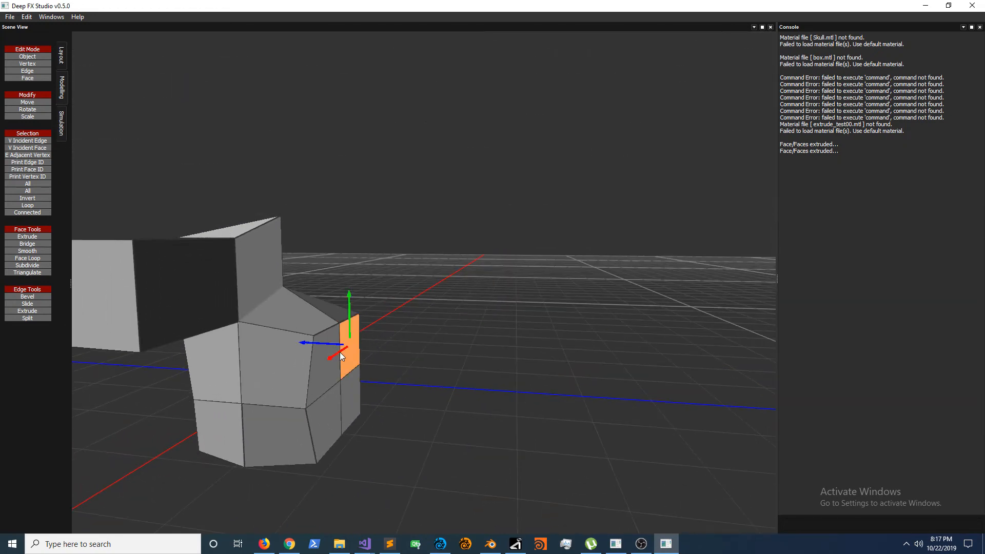
pyautogui.click(28, 237)
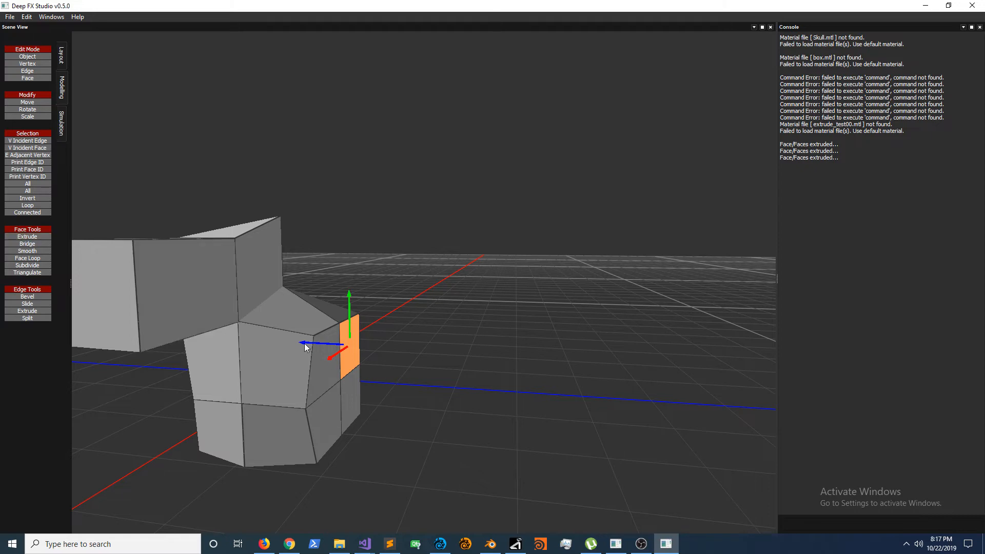
pyautogui.moveTo(305, 345); pyautogui.dragTo(390, 359)
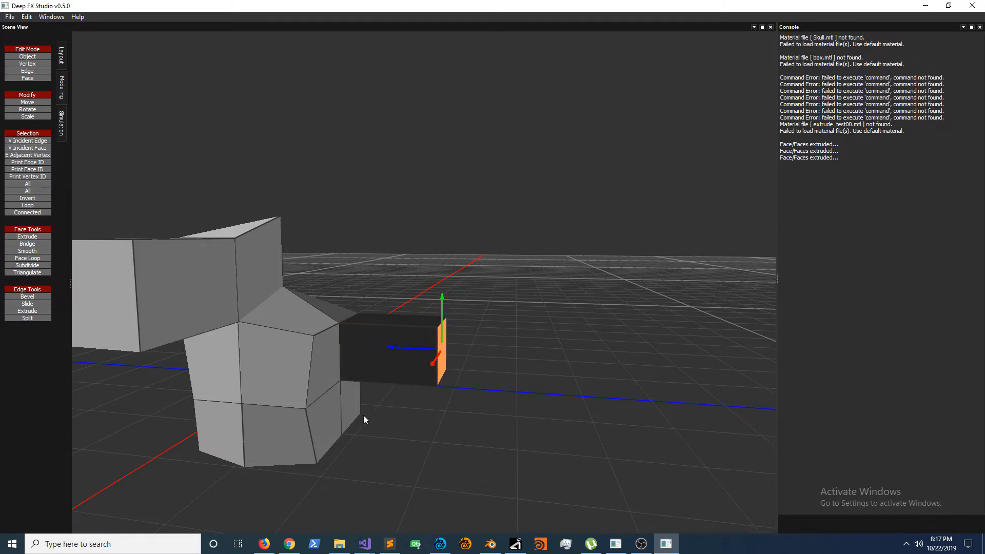
# Step: Select the top faces of the back block and the tall block and extrude both upward together
pyautogui.moveTo(363, 416); pyautogui.dragTo(368, 481, button='middle')
pyautogui.click(402, 324)
pyautogui.keyDown('shift'); pyautogui.click(213, 263); pyautogui.keyUp('shift')
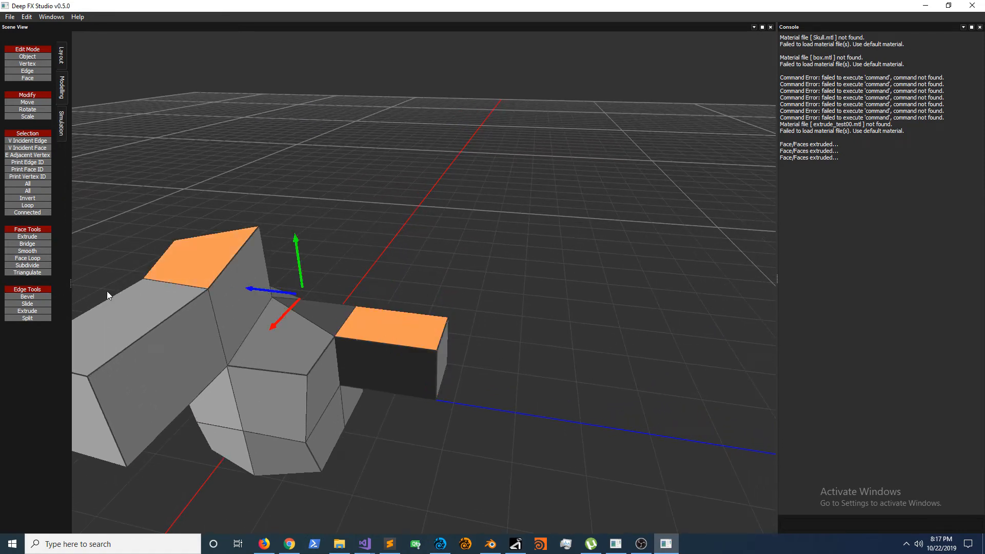
pyautogui.click(46, 238)
pyautogui.moveTo(297, 242); pyautogui.dragTo(287, 175)
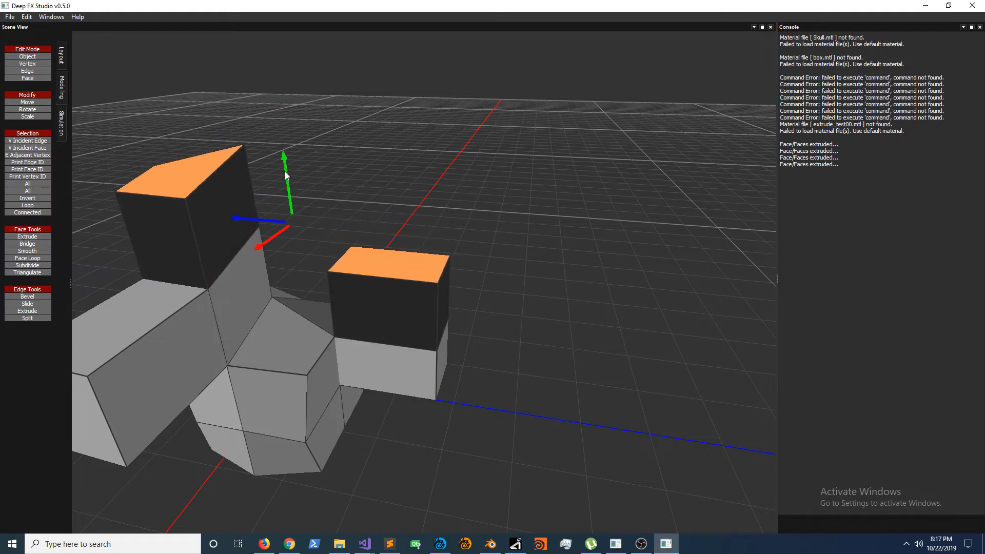
pyautogui.moveTo(288, 175); pyautogui.dragTo(339, 98, button='middle')
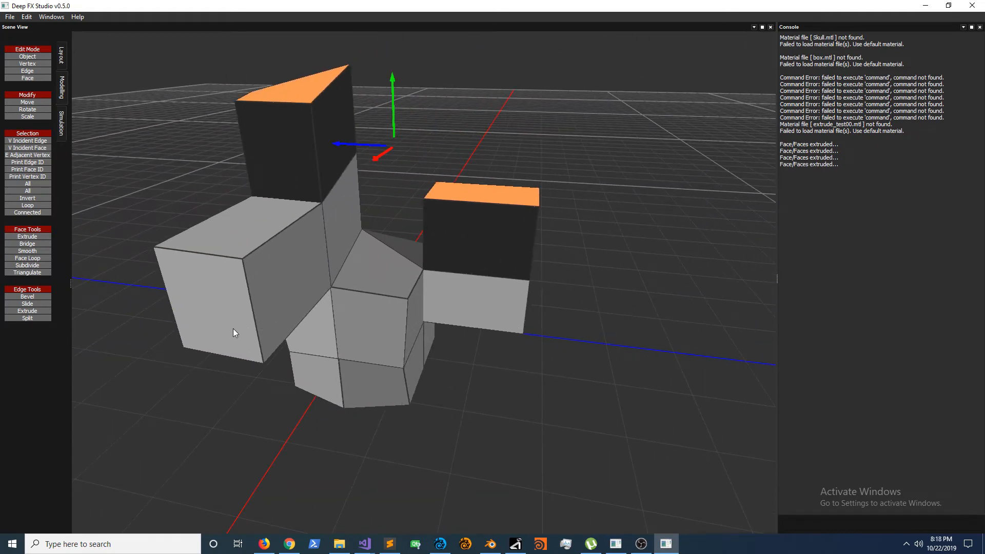
# Step: Examine the extruded shape from several sides and try box-selecting its faces
pyautogui.moveTo(233, 329); pyautogui.dragTo(268, 384, button='middle')
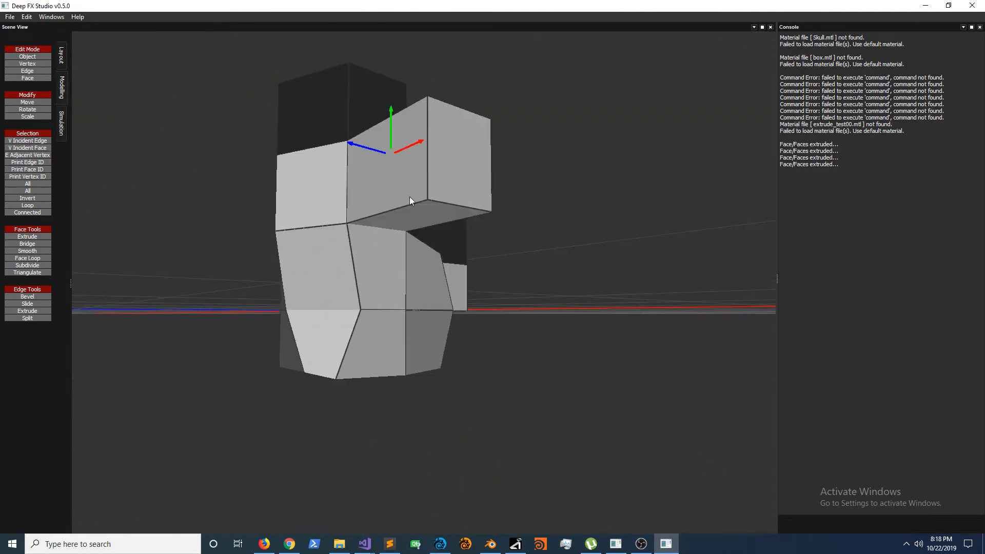
pyautogui.moveTo(410, 200); pyautogui.dragTo(361, 354, button='middle')
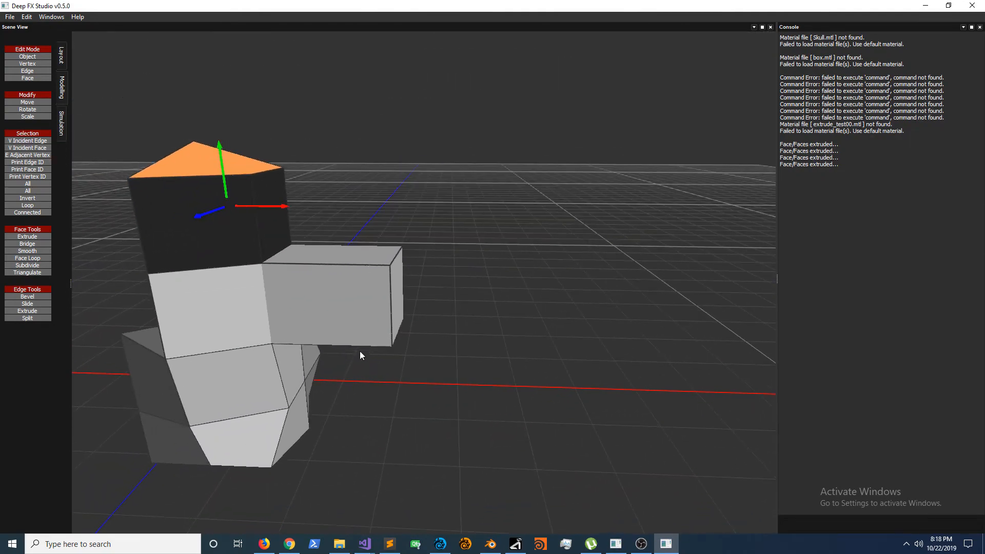
pyautogui.moveTo(247, 371); pyautogui.dragTo(438, 378, button='middle')
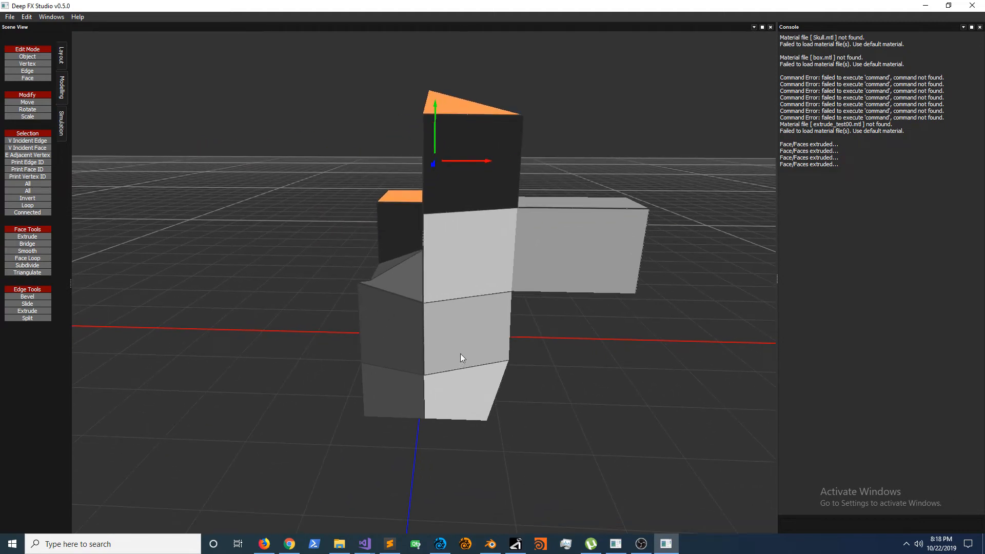
pyautogui.moveTo(497, 379); pyautogui.dragTo(432, 393, button='middle')
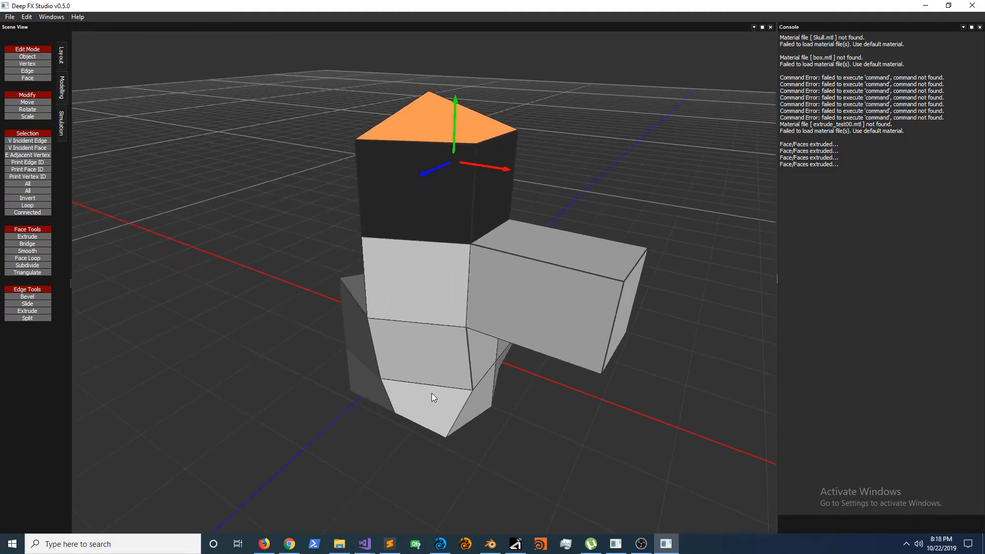
pyautogui.moveTo(528, 353); pyautogui.dragTo(391, 331, button='middle')
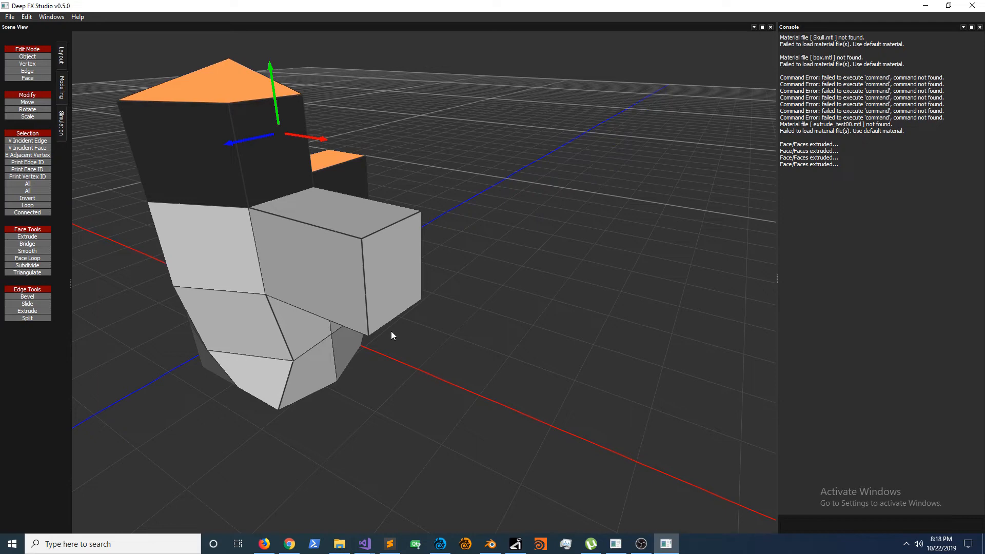
pyautogui.moveTo(549, 147); pyautogui.dragTo(189, 401)
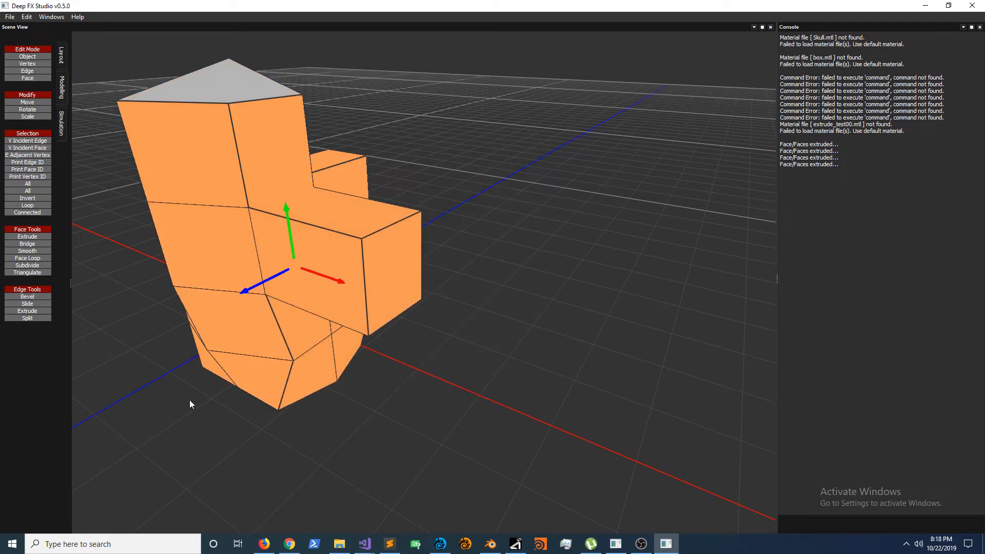
pyautogui.click(301, 338)
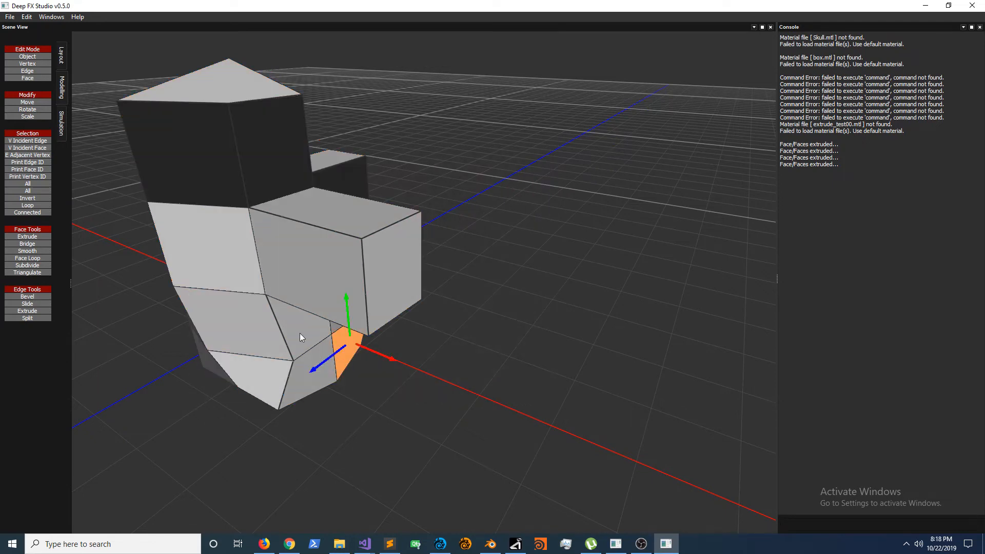
# Step: In object mode, move the whole model along the red, green and blue axes
pyautogui.click(27, 57)
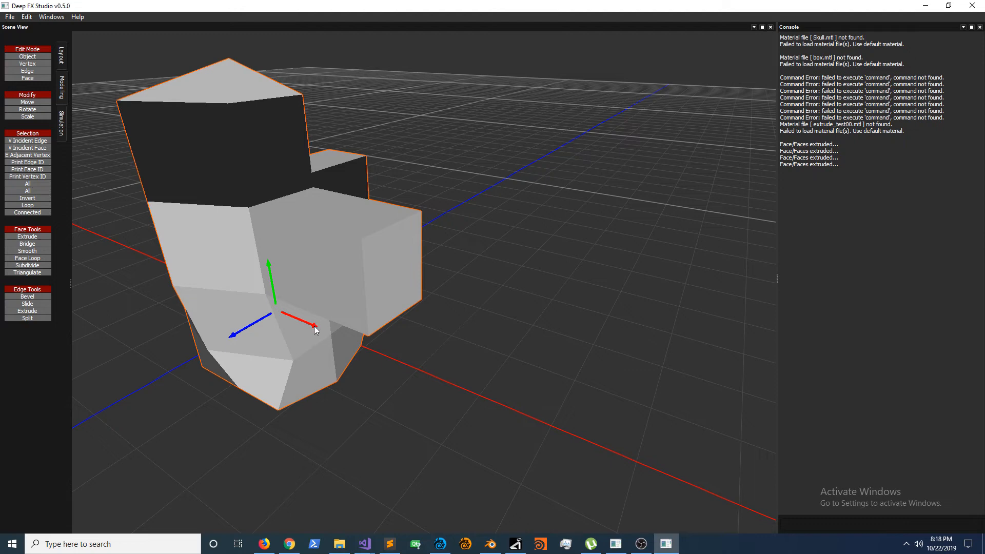
pyautogui.moveTo(314, 327); pyautogui.dragTo(150, 257)
pyautogui.moveTo(236, 239); pyautogui.dragTo(371, 257, button='middle')
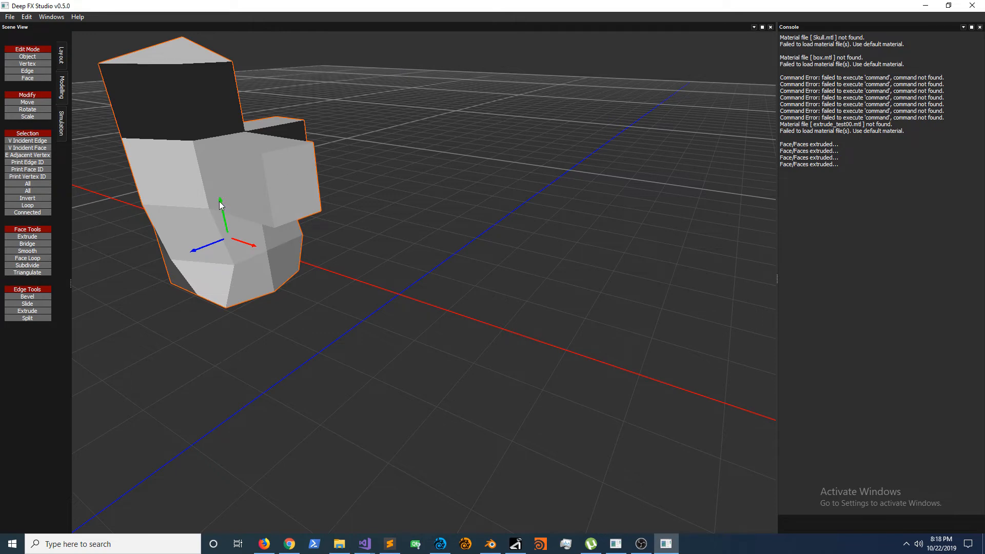
pyautogui.moveTo(221, 195); pyautogui.dragTo(925, 96)
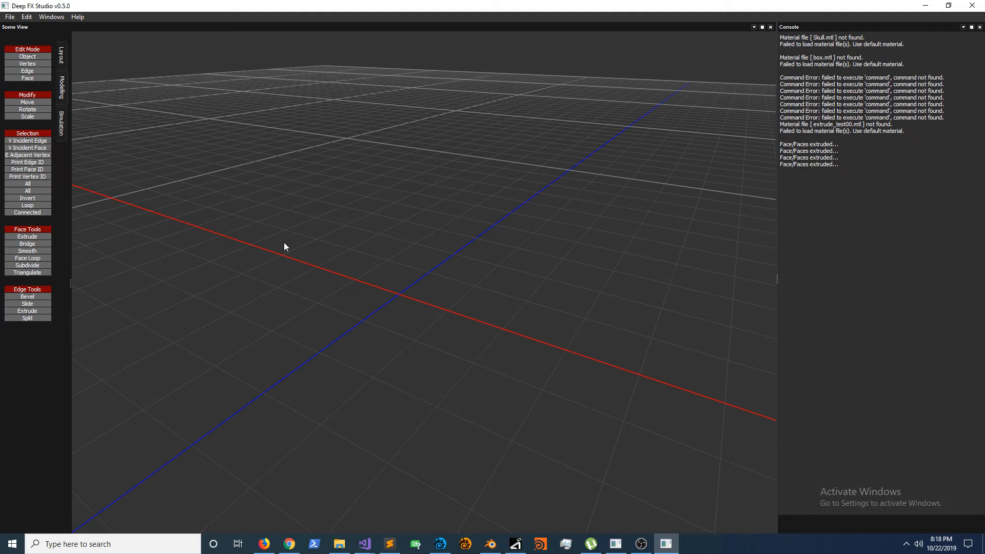
pyautogui.moveTo(476, 211); pyautogui.dragTo(519, 203, button='middle')
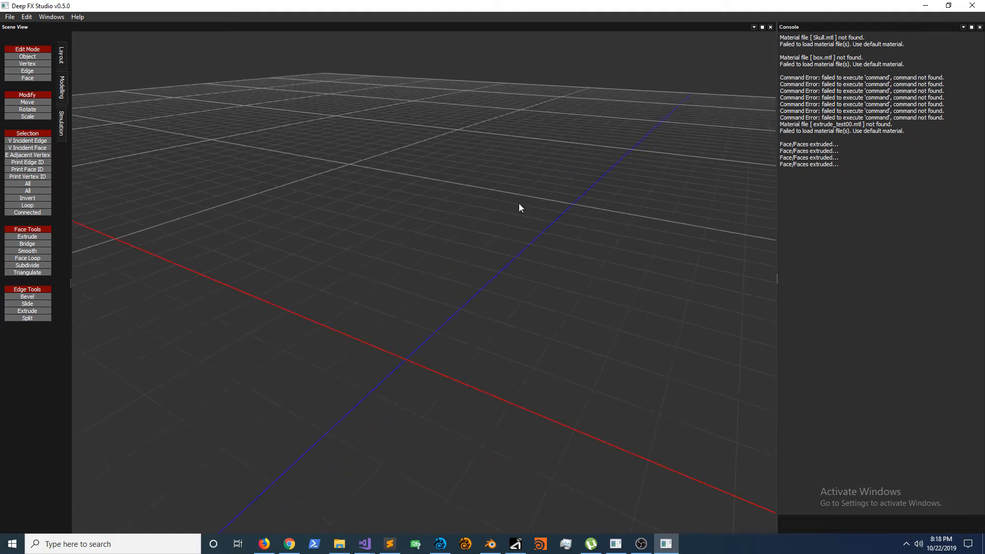
pyautogui.moveTo(519, 203); pyautogui.dragTo(449, 372, button='right')
pyautogui.moveTo(549, 226); pyautogui.dragTo(525, 199, button='right')
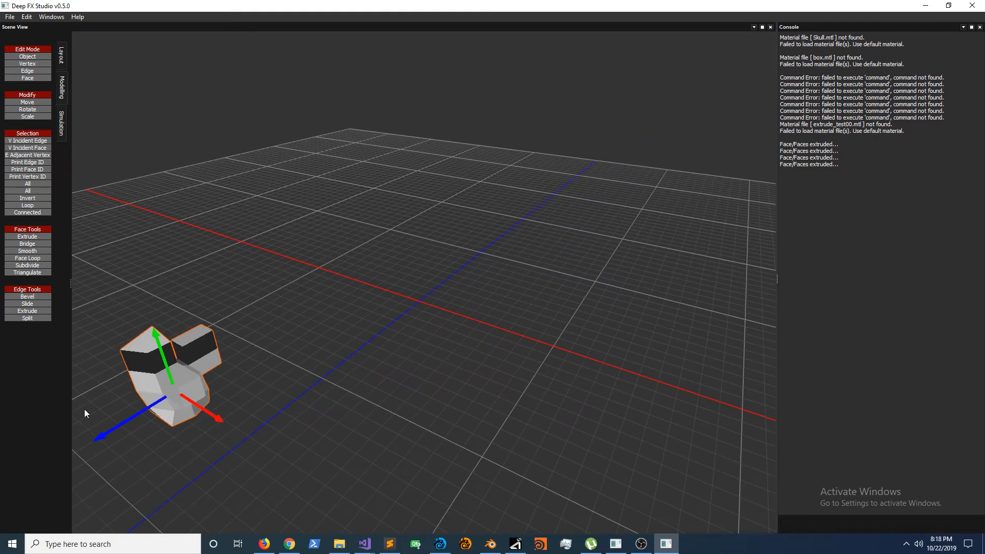
pyautogui.moveTo(100, 440); pyautogui.dragTo(380, 317)
# Step: With the Layout tools, rotate the model about its vertical axis and scale it slightly larger along the blue axis
pyautogui.click(27, 56)
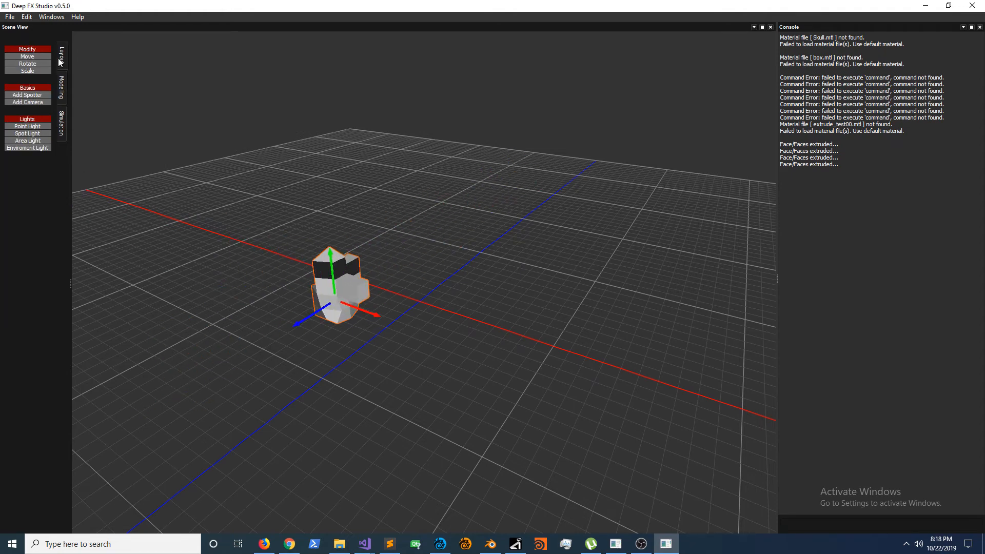
pyautogui.click(27, 64)
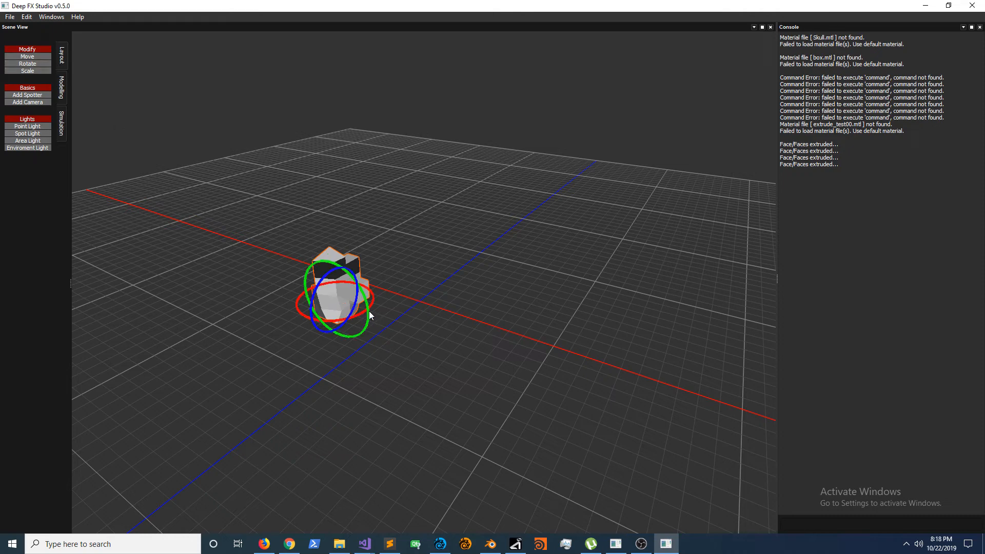
pyautogui.moveTo(369, 315)
pyautogui.mouseDown()
pyautogui.moveTo(365, 359)
pyautogui.moveTo(352, 291)
pyautogui.moveTo(385, 374)
pyautogui.moveTo(385, 321)
pyautogui.moveTo(512, 380)
pyautogui.moveTo(386, 316)
pyautogui.mouseUp()
pyautogui.click(27, 56)
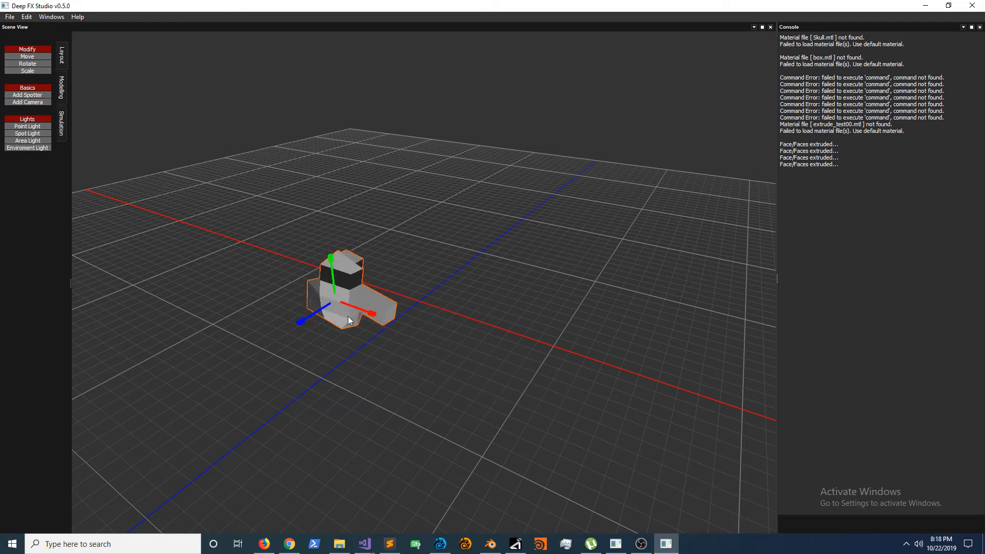
pyautogui.moveTo(301, 321)
pyautogui.mouseDown()
pyautogui.moveTo(287, 344)
pyautogui.moveTo(298, 324)
pyautogui.mouseUp()
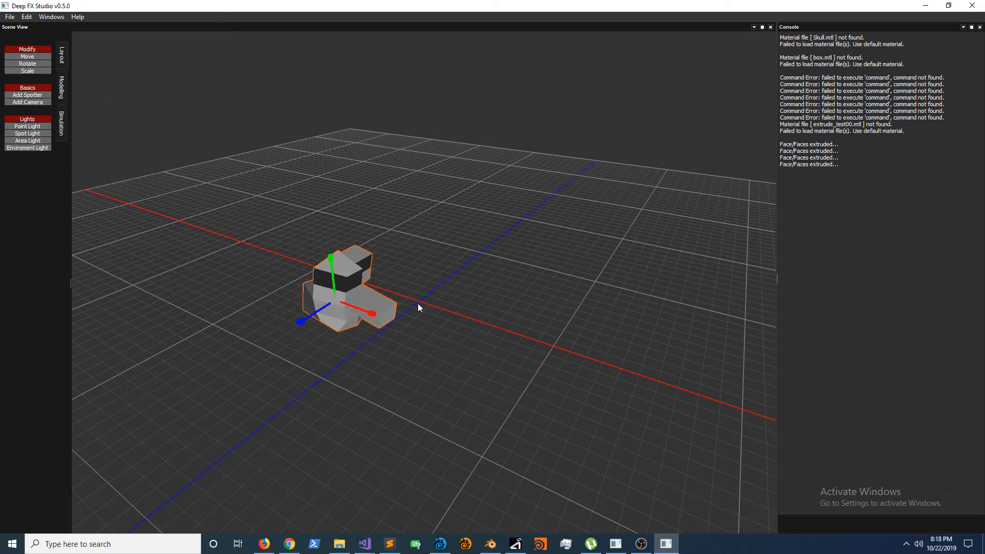
pyautogui.moveTo(427, 308); pyautogui.dragTo(298, 189, button='middle')
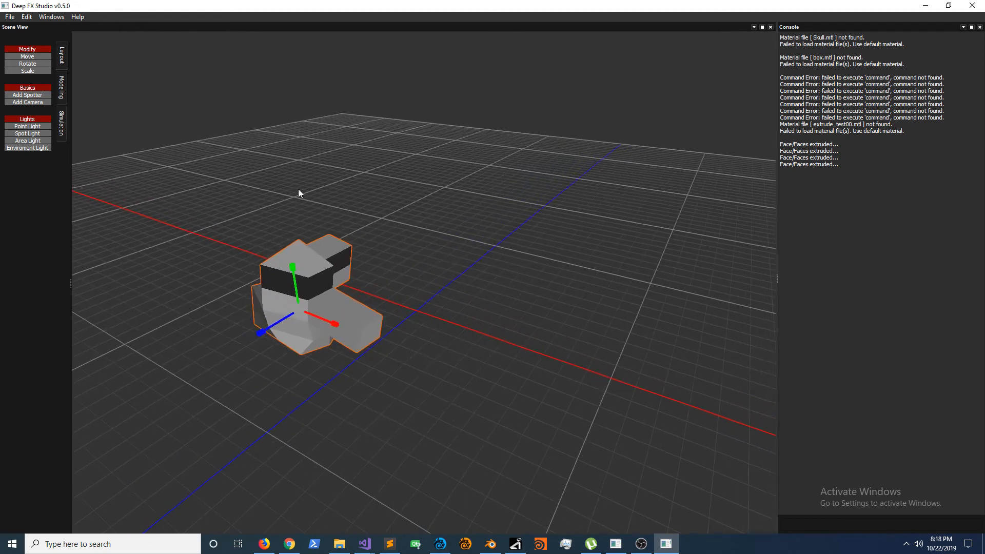
# Step: In face mode, scale the tall block's top face down along the red and blue axes
pyautogui.click(62, 89)
pyautogui.click(37, 74)
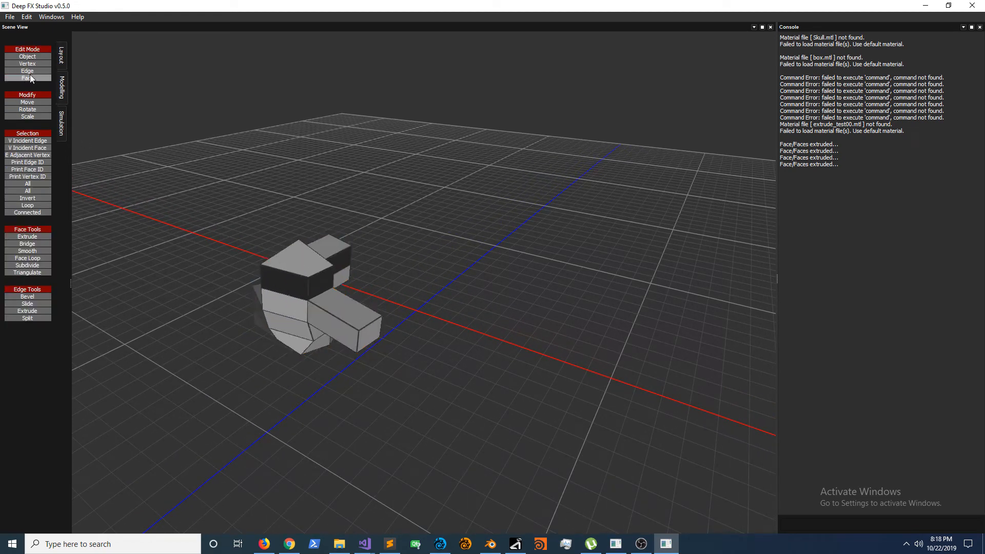
pyautogui.click(345, 281)
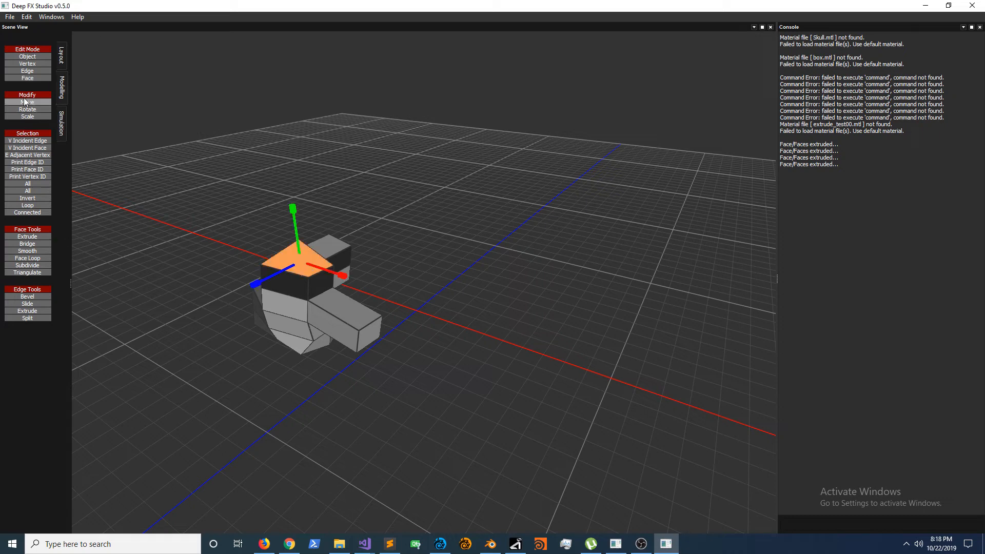
pyautogui.moveTo(343, 278); pyautogui.dragTo(331, 272)
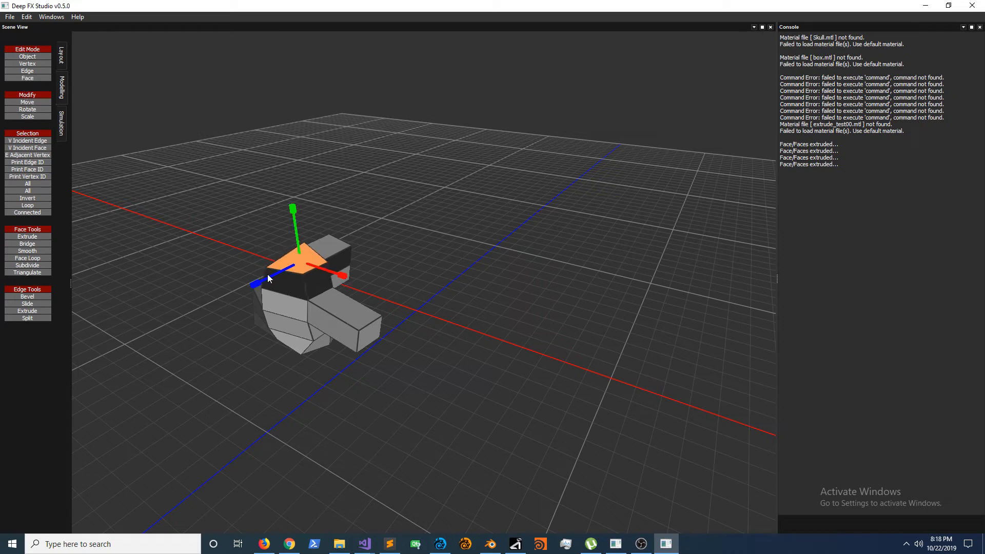
pyautogui.moveTo(256, 288); pyautogui.dragTo(266, 282)
# Step: Rotate the tall block's top face so that it tilts
pyautogui.click(61, 59)
pyautogui.click(27, 64)
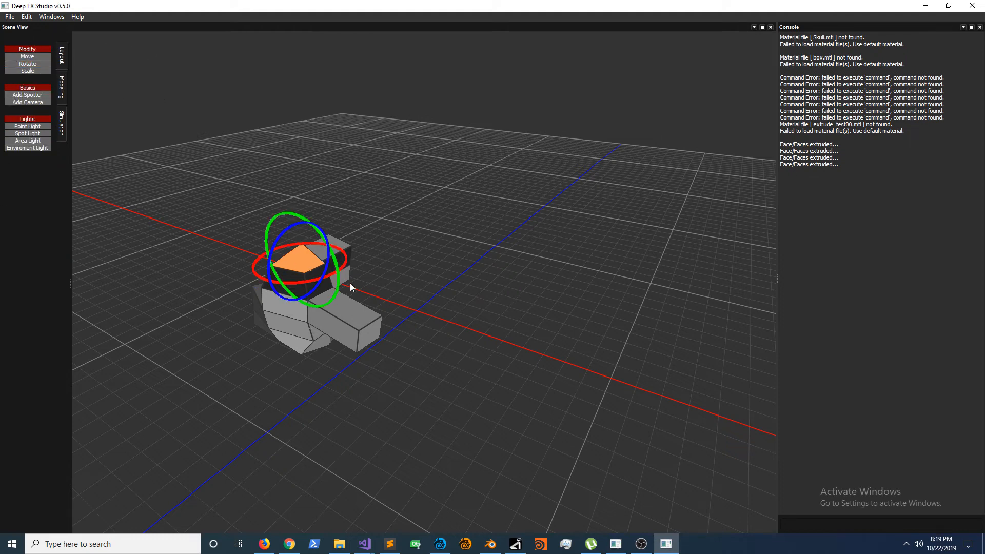
pyautogui.moveTo(338, 286); pyautogui.dragTo(314, 282)
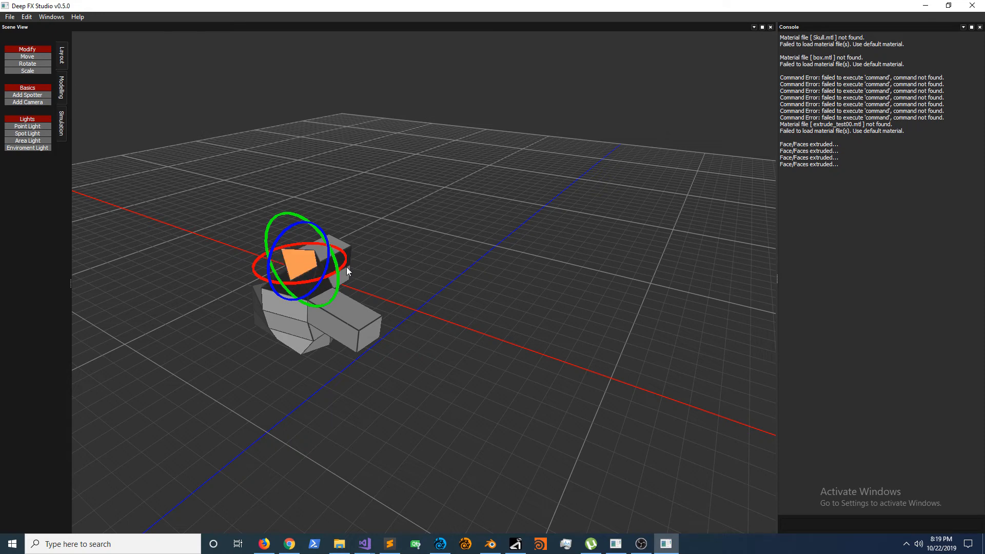
# Step: In vertex mode, select vertices at the end of the arm and try to activate the Move tool
pyautogui.click(63, 87)
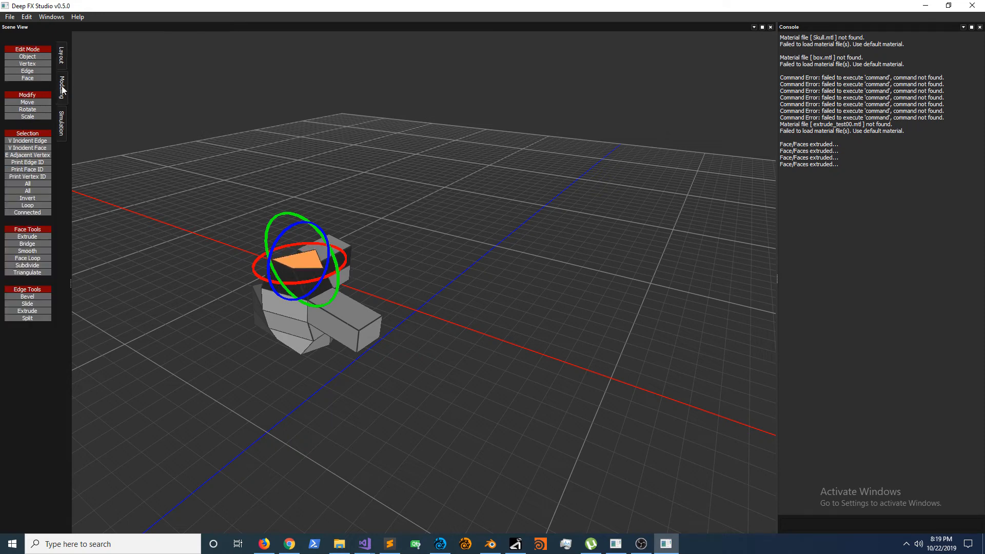
pyautogui.click(28, 64)
pyautogui.moveTo(373, 353); pyautogui.dragTo(401, 369)
pyautogui.click(452, 347)
pyautogui.moveTo(348, 295); pyautogui.dragTo(414, 390)
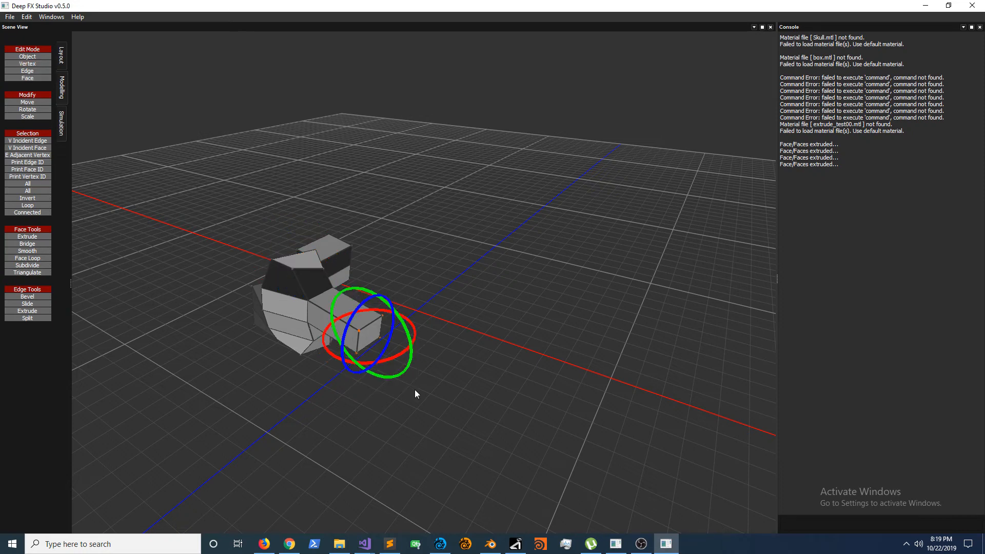
pyautogui.click(36, 104)
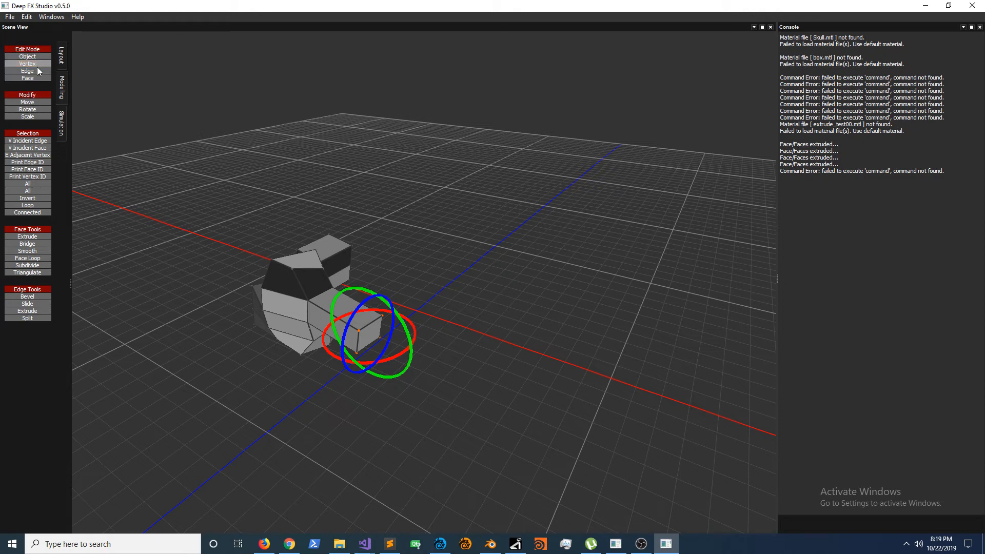
# Step: In object mode, rotate the whole model about its vertical axis and deselect it
pyautogui.click(27, 56)
pyautogui.click(334, 307)
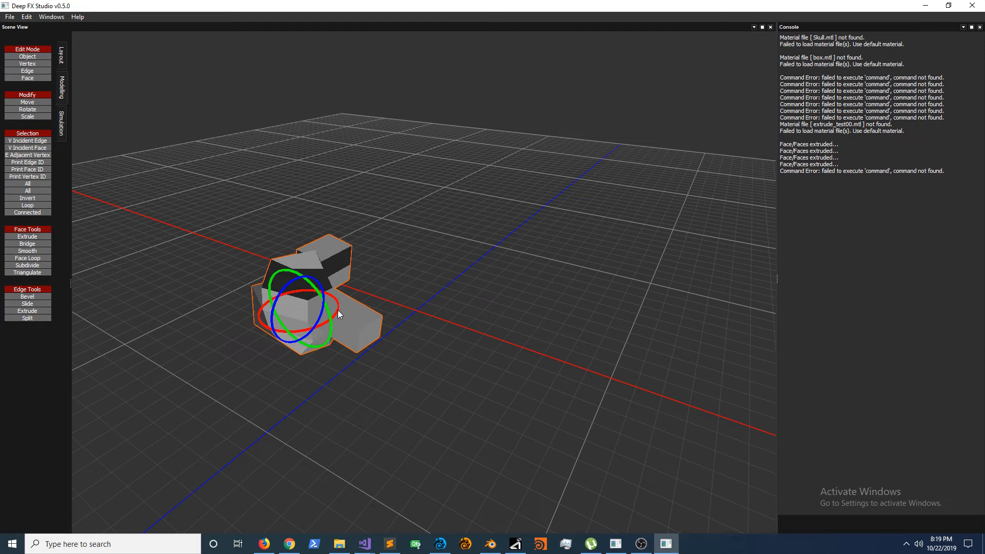
pyautogui.moveTo(337, 314); pyautogui.dragTo(347, 287)
pyautogui.moveTo(353, 367); pyautogui.dragTo(396, 328, button='middle')
pyautogui.moveTo(396, 327); pyautogui.dragTo(442, 154, button='right')
pyautogui.click(245, 397)
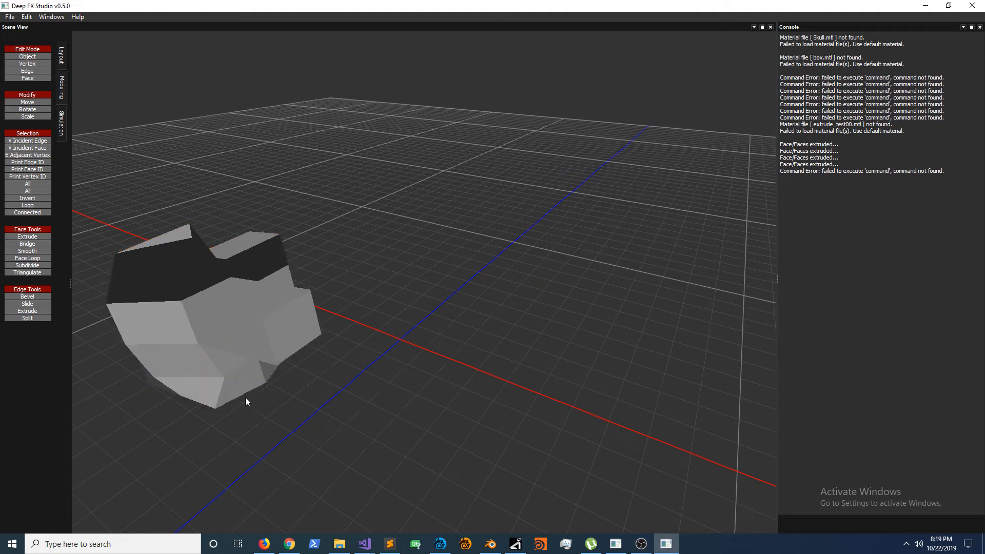
pyautogui.moveTo(218, 380); pyautogui.dragTo(421, 333, button='middle')
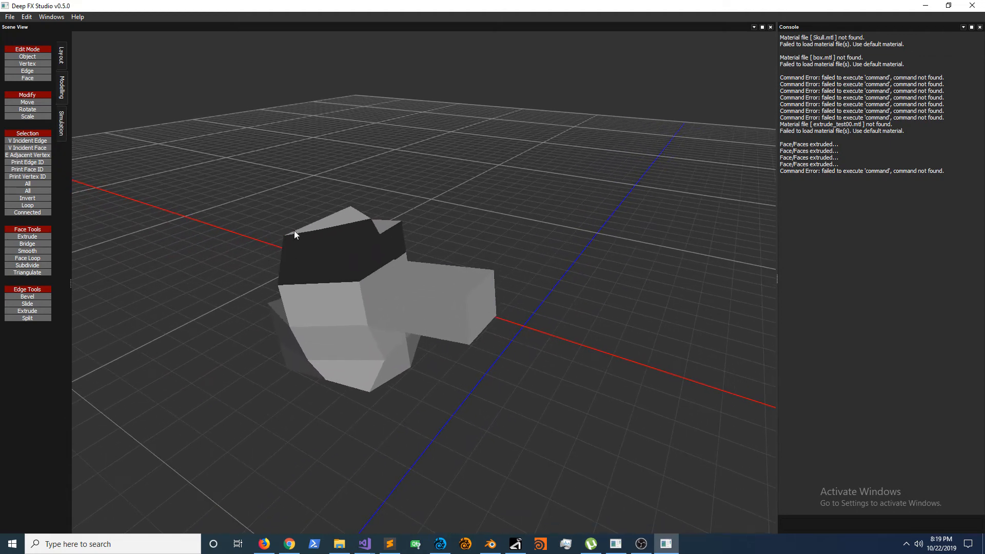
pyautogui.moveTo(295, 232); pyautogui.dragTo(316, 217, button='middle')
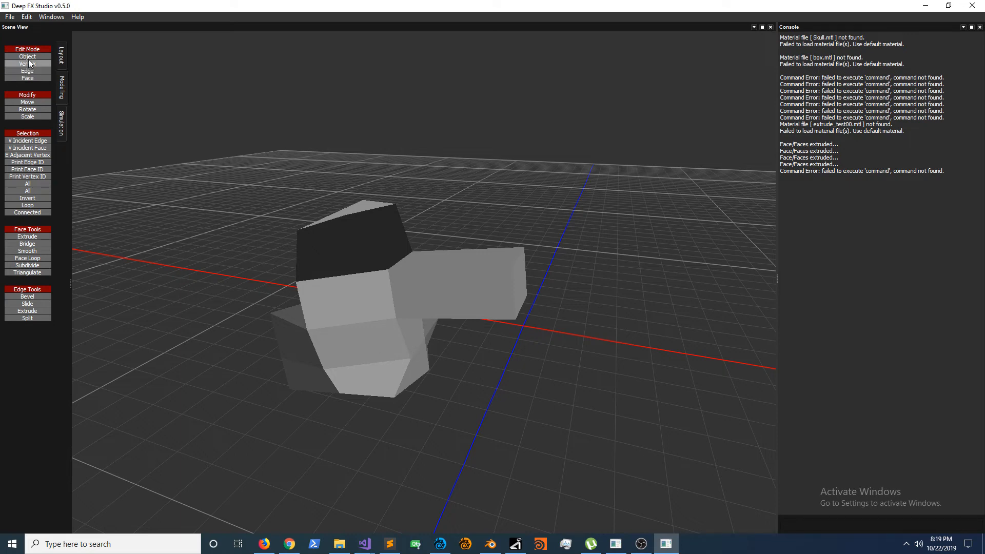
# Step: Select the whole model in object mode and bring up the Layout transform tools
pyautogui.click(374, 324)
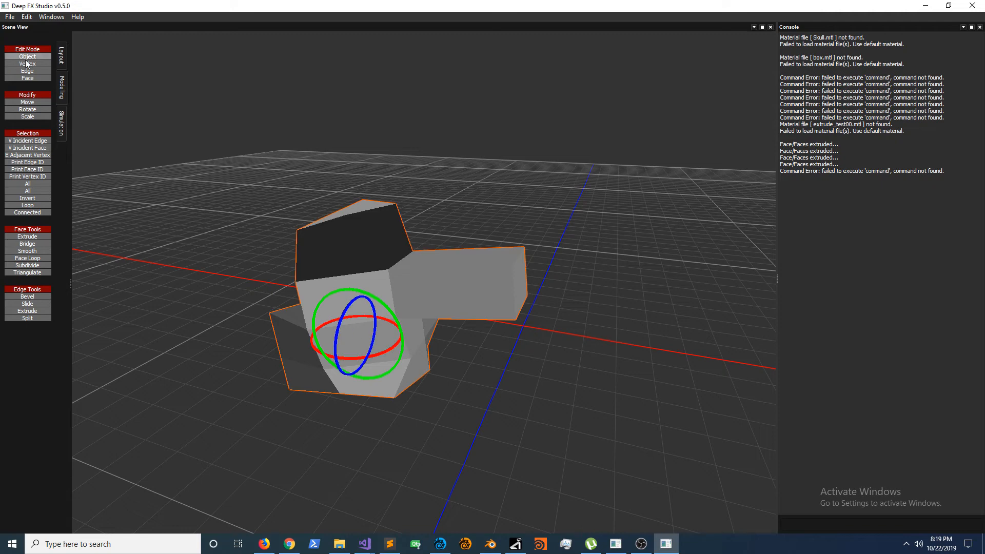
pyautogui.click(61, 56)
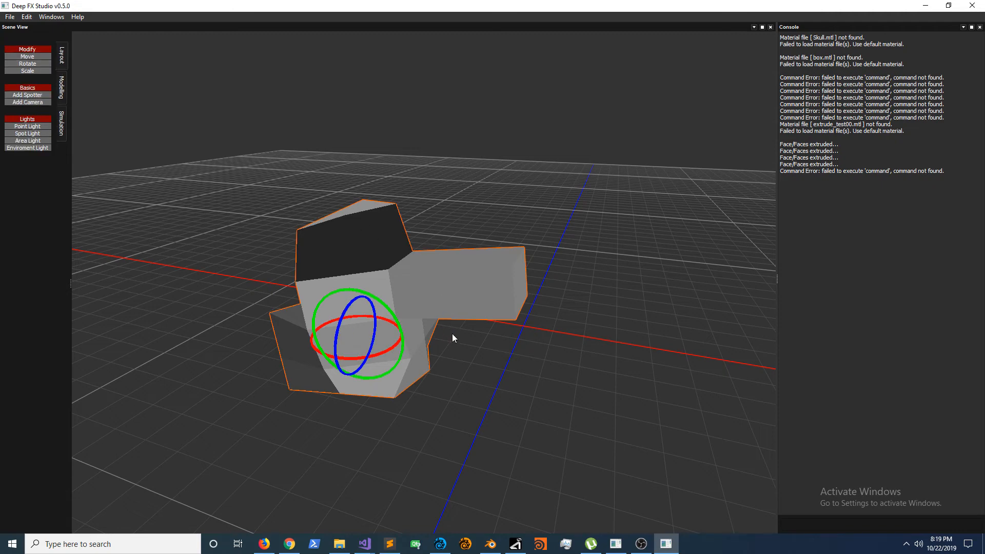
pyautogui.moveTo(451, 334); pyautogui.dragTo(347, 330, button='middle')
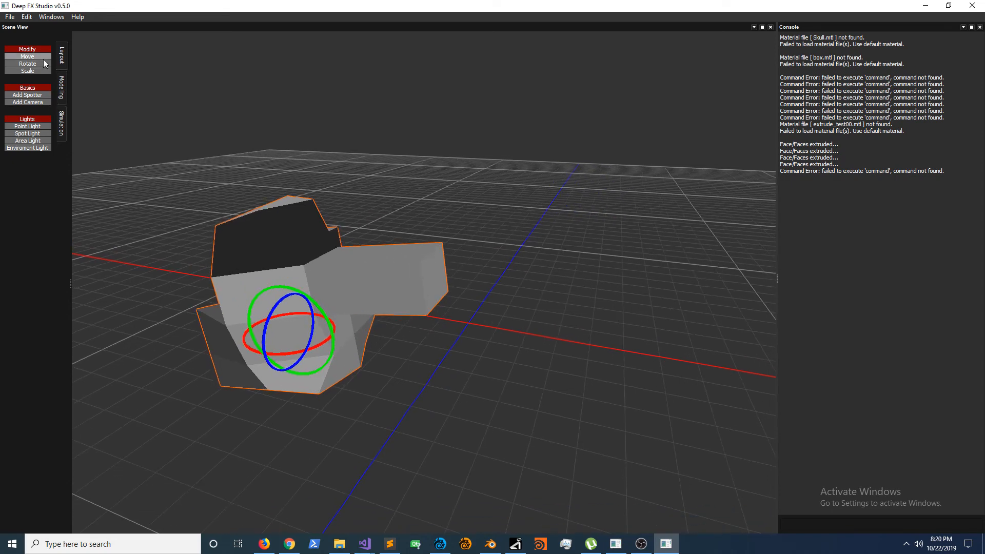
pyautogui.click(32, 56)
pyautogui.click(44, 65)
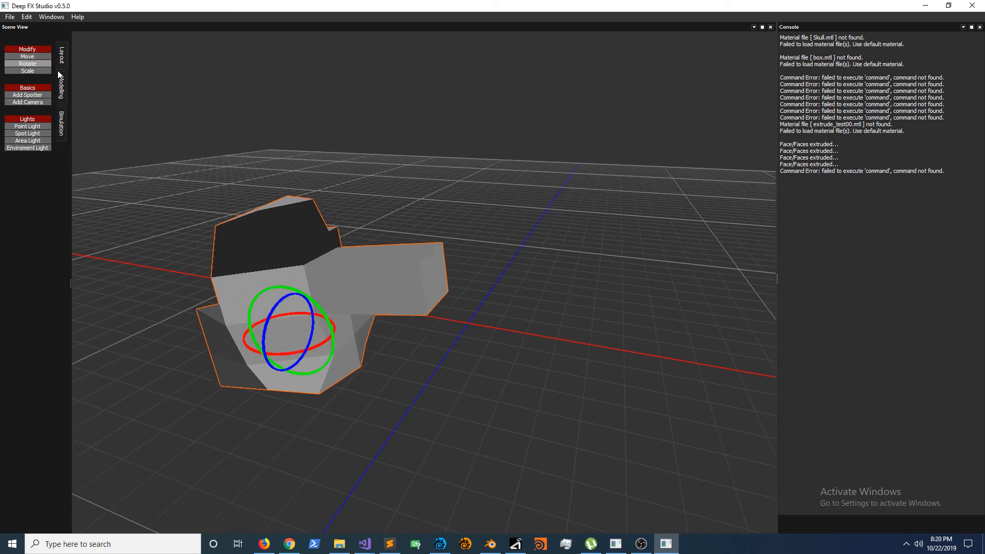
pyautogui.moveTo(349, 285); pyautogui.dragTo(408, 207, button='middle')
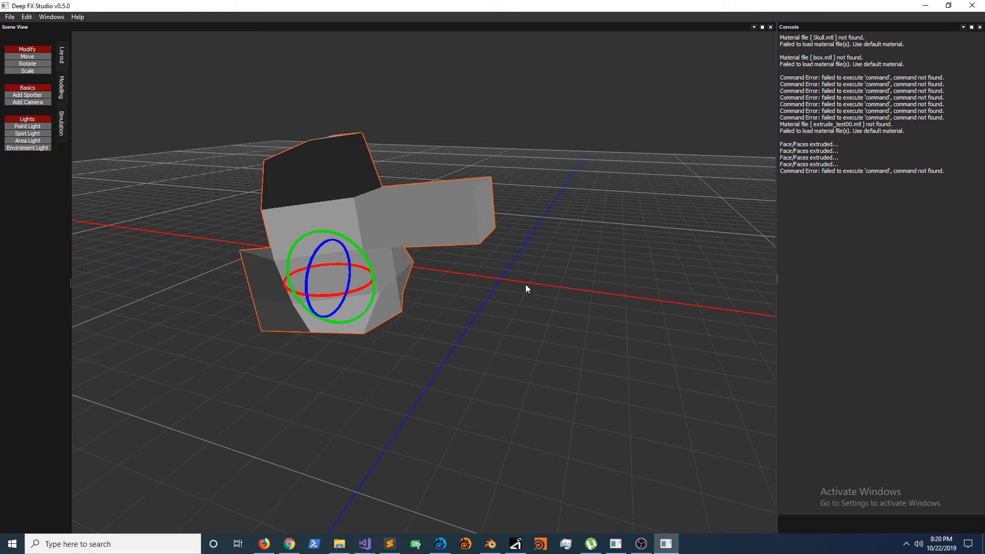
pyautogui.moveTo(525, 284); pyautogui.dragTo(77, 106, button='middle')
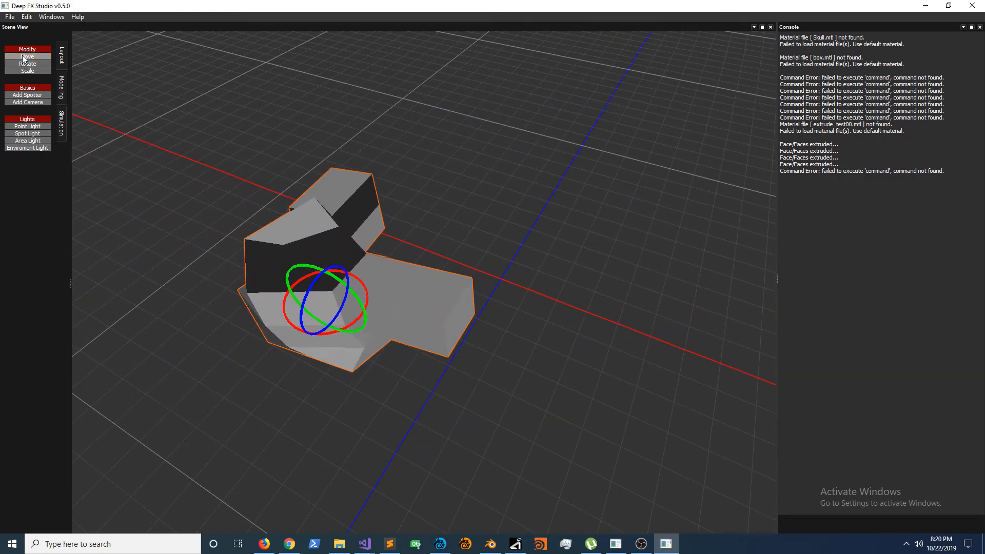
# Step: Move the whole model back and forth along the red axis with the Move tool
pyautogui.click(24, 57)
pyautogui.moveTo(288, 345); pyautogui.dragTo(370, 288)
pyautogui.moveTo(351, 272); pyautogui.dragTo(308, 369, button='middle')
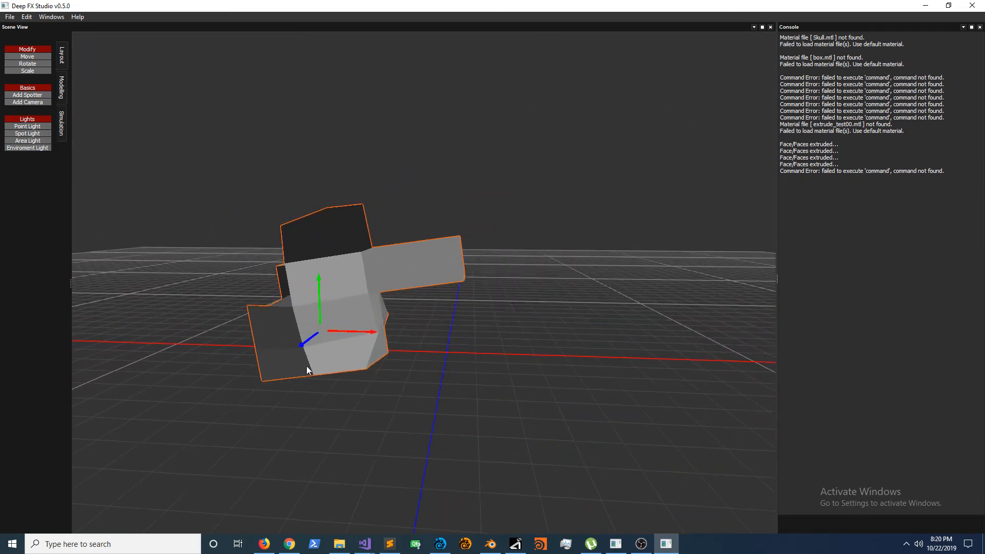
pyautogui.moveTo(374, 337); pyautogui.dragTo(560, 373)
pyautogui.moveTo(560, 371); pyautogui.dragTo(547, 397, button='middle')
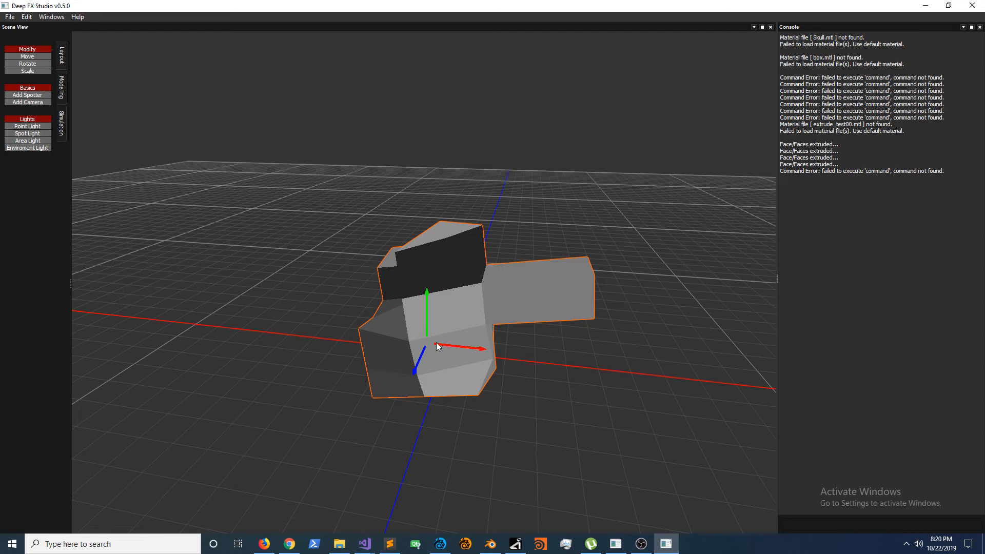
pyautogui.moveTo(483, 354); pyautogui.dragTo(426, 355)
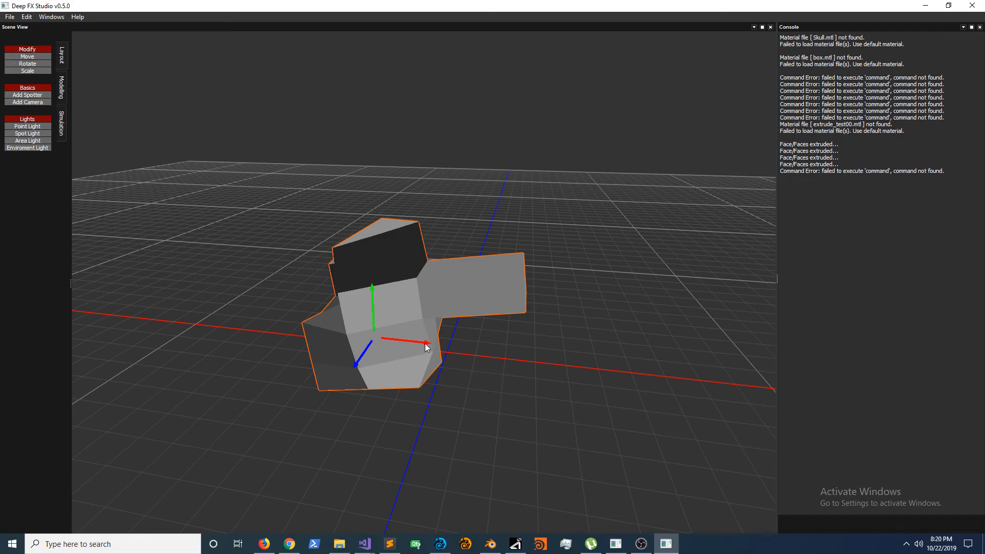
pyautogui.moveTo(424, 345); pyautogui.dragTo(452, 349)
pyautogui.moveTo(529, 351); pyautogui.dragTo(434, 311, button='middle')
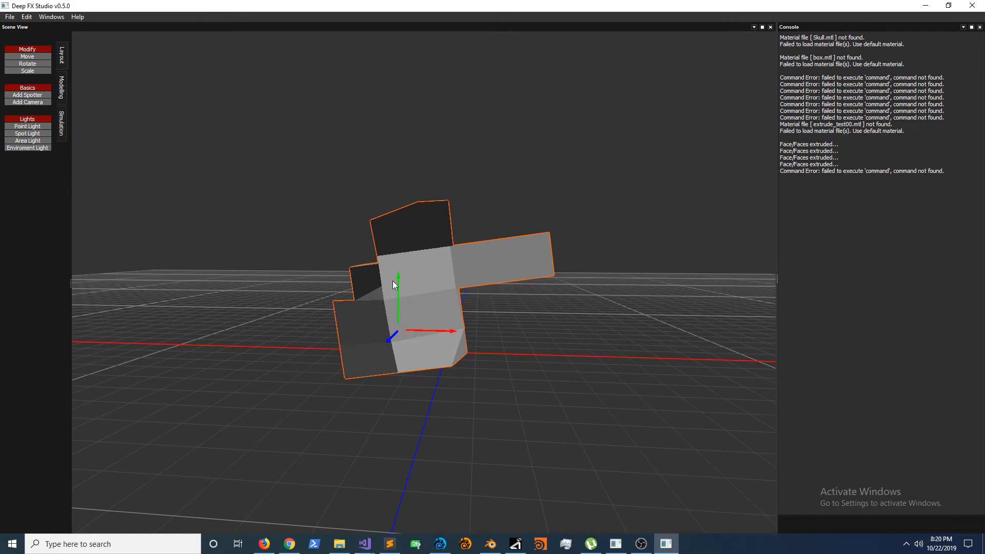
# Step: Return to the Modeling tools, glance at v0.3.5 for comparison, and move the v0.5.0 model further along the red axis
pyautogui.click(62, 91)
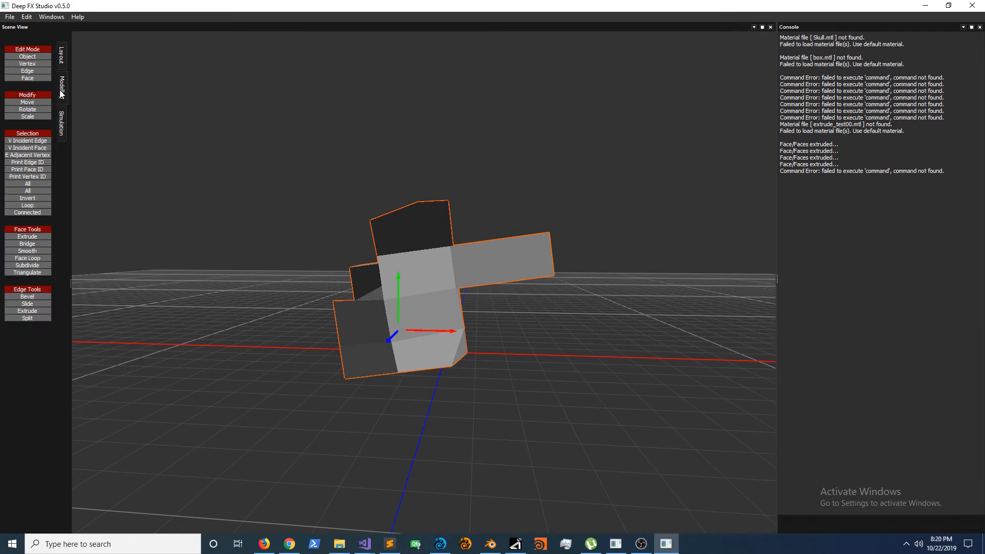
pyautogui.click(516, 545)
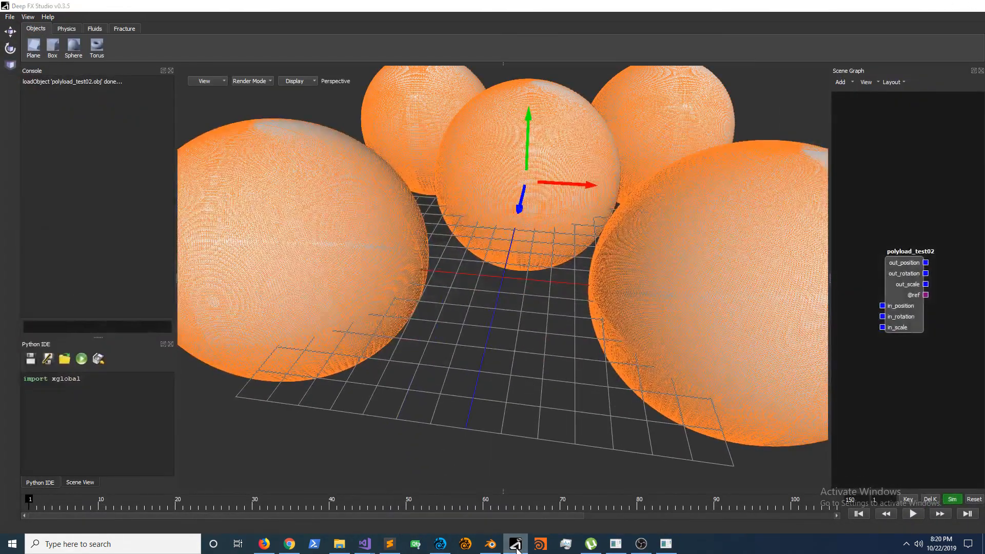
pyautogui.click(516, 544)
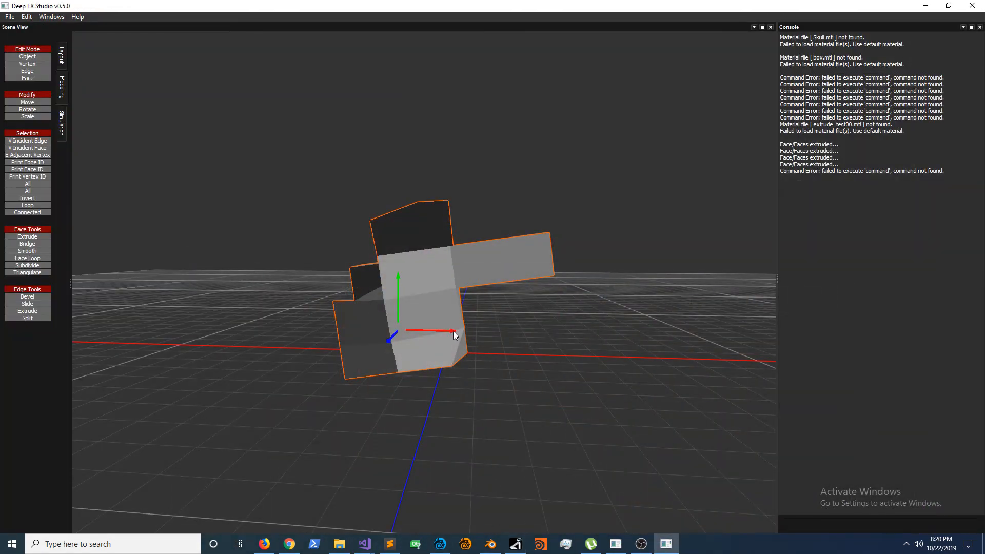
pyautogui.moveTo(454, 335); pyautogui.dragTo(501, 337)
# Step: Switch to Deep FX Studio v0.3.5 and move the polyload_test02 spheres down along the green axis
pyautogui.click(516, 544)
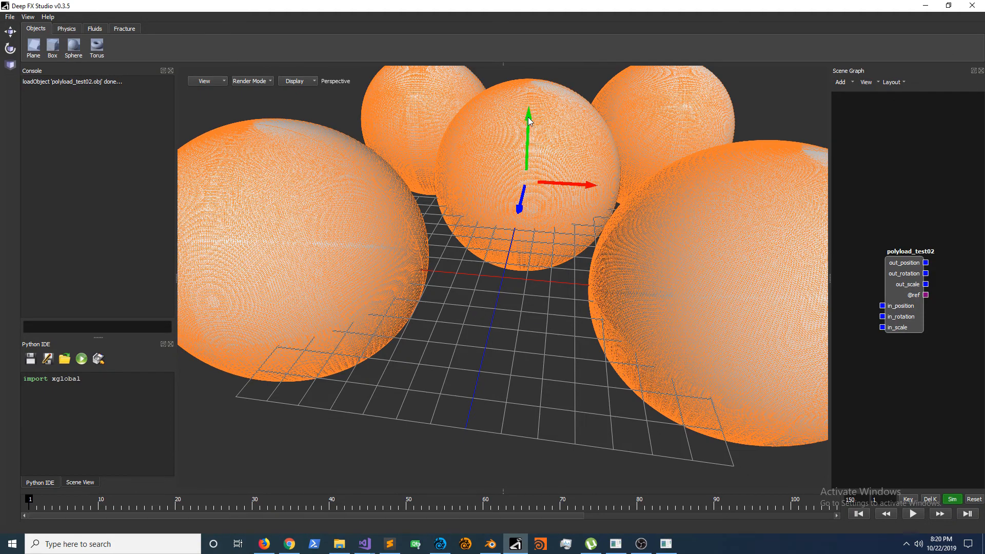
pyautogui.moveTo(528, 120); pyautogui.dragTo(537, 180)
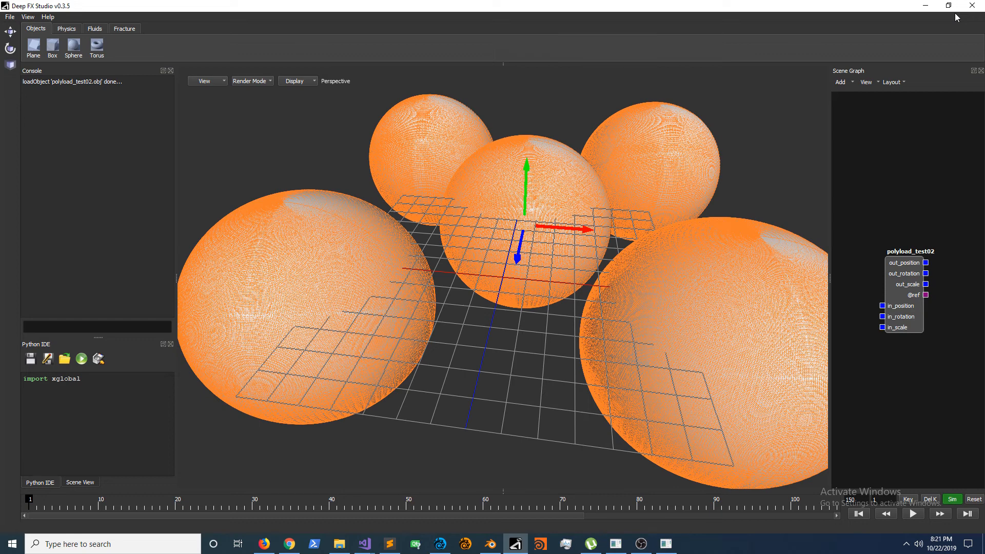
# Step: Look through the Physics, Fluids and Fracture tools in v0.3.5 and quit that version
pyautogui.click(72, 29)
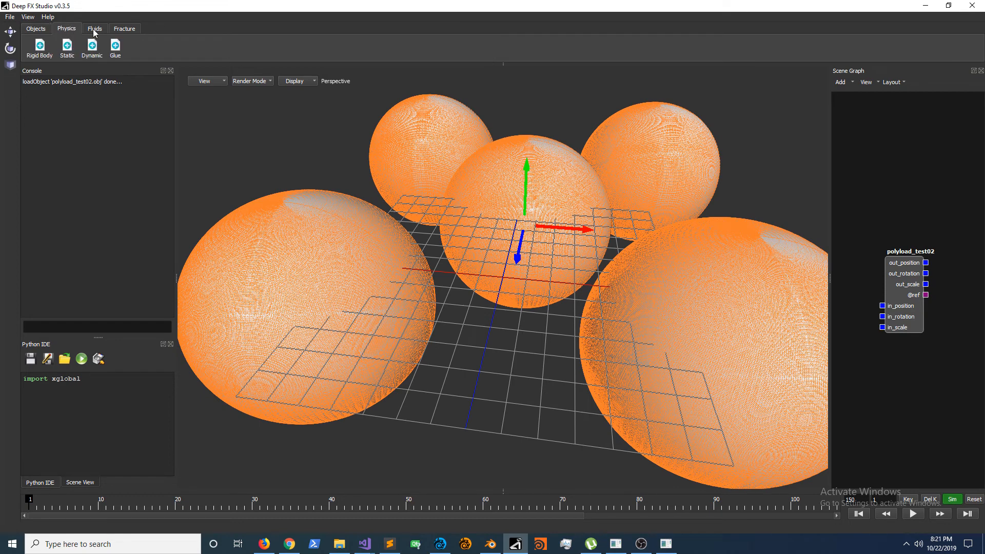
pyautogui.click(94, 29)
pyautogui.click(125, 29)
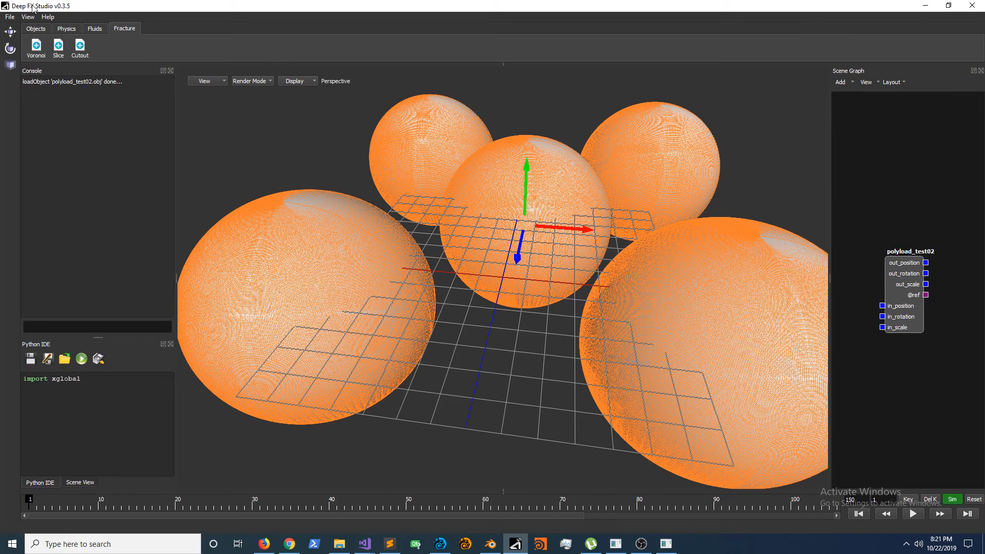
pyautogui.click(973, 5)
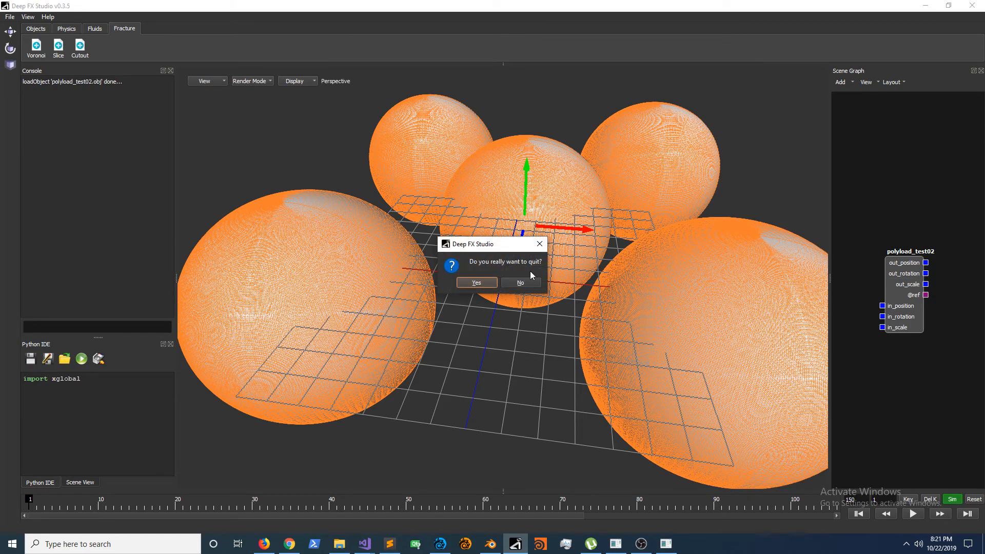
pyautogui.click(465, 283)
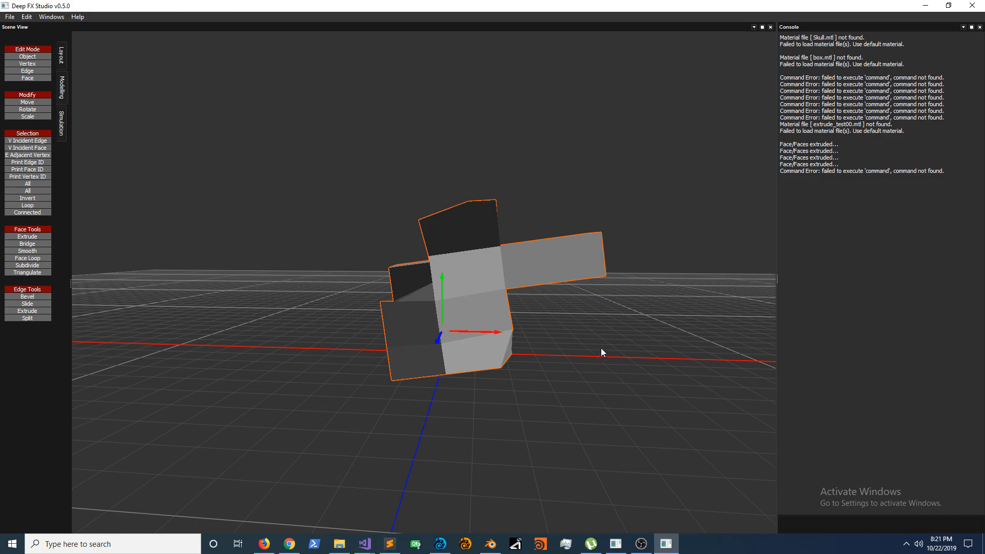
# Step: In v0.5.0, move the model backward along the blue axis and deselect it
pyautogui.moveTo(601, 347); pyautogui.dragTo(271, 214, button='middle')
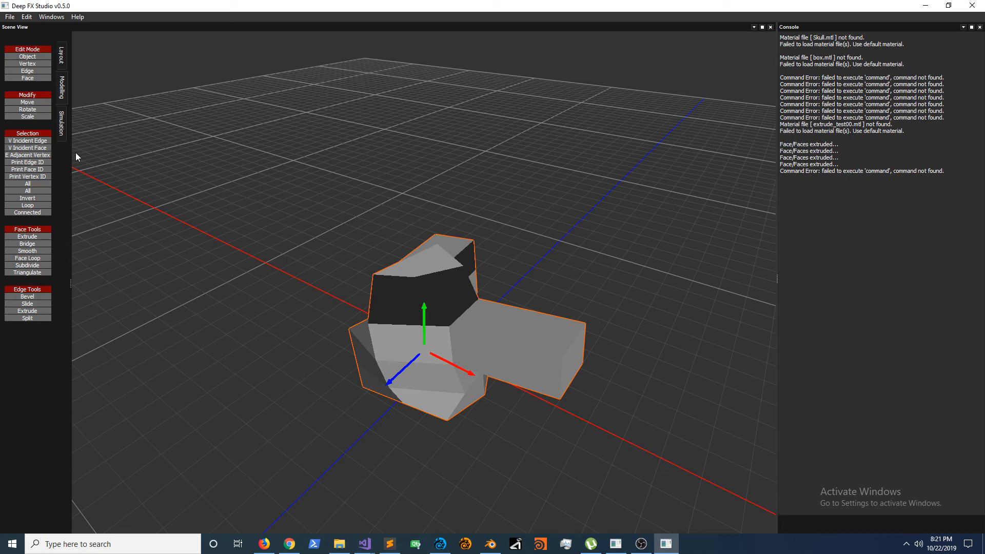
pyautogui.moveTo(390, 386); pyautogui.dragTo(429, 380)
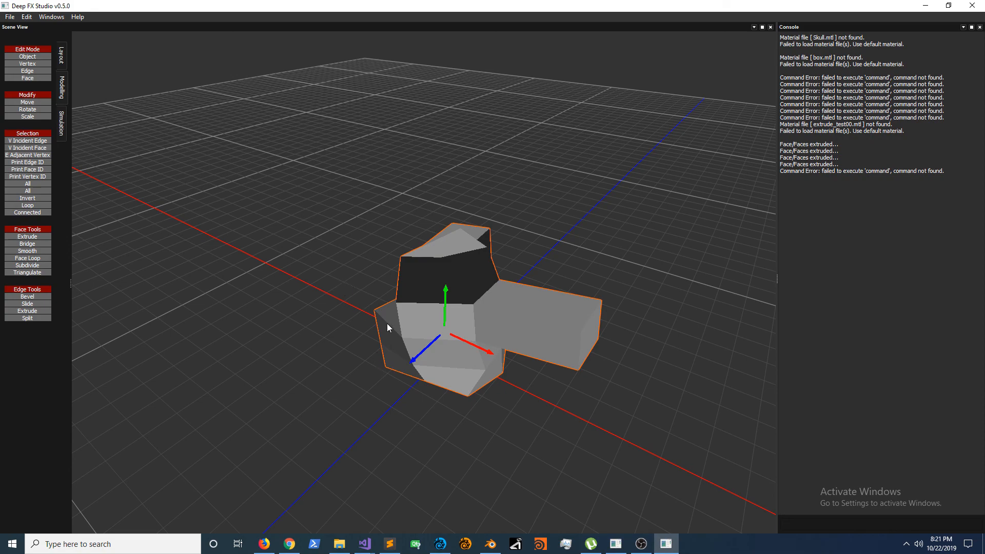
pyautogui.moveTo(371, 384); pyautogui.dragTo(396, 386, button='middle')
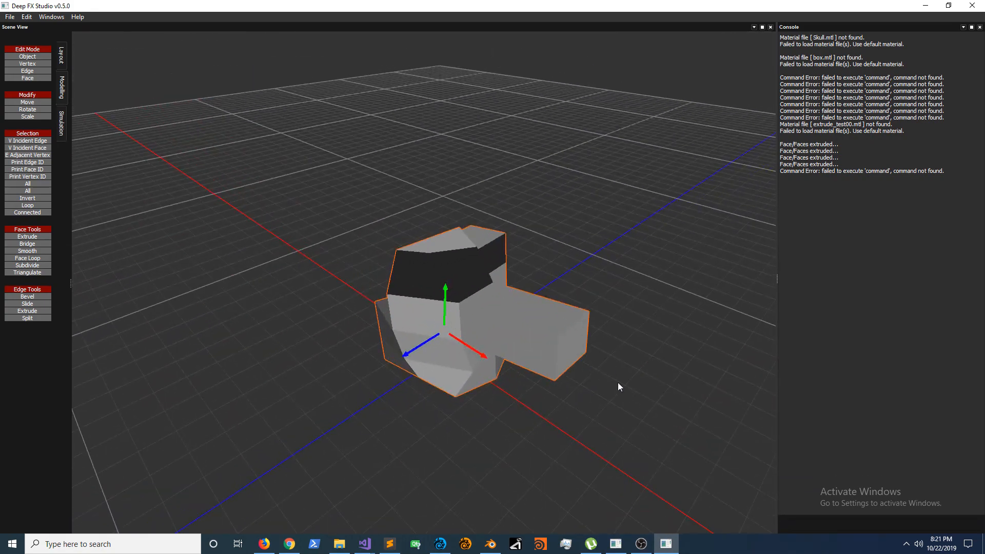
pyautogui.click(571, 439)
# Step: Examine the extruded model's shape from several sides and angles
pyautogui.moveTo(571, 439); pyautogui.dragTo(418, 378, button='middle')
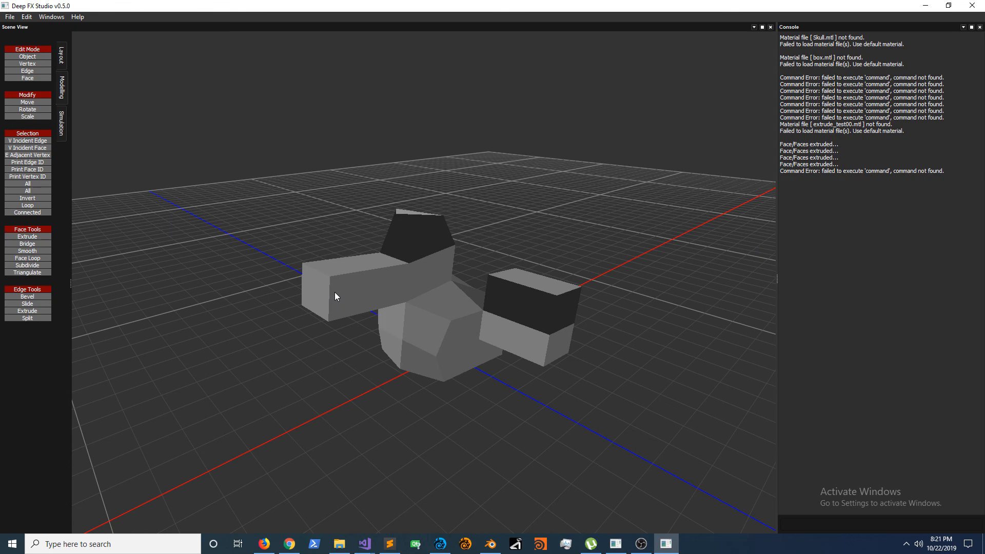
pyautogui.moveTo(180, 307); pyautogui.dragTo(433, 311, button='middle')
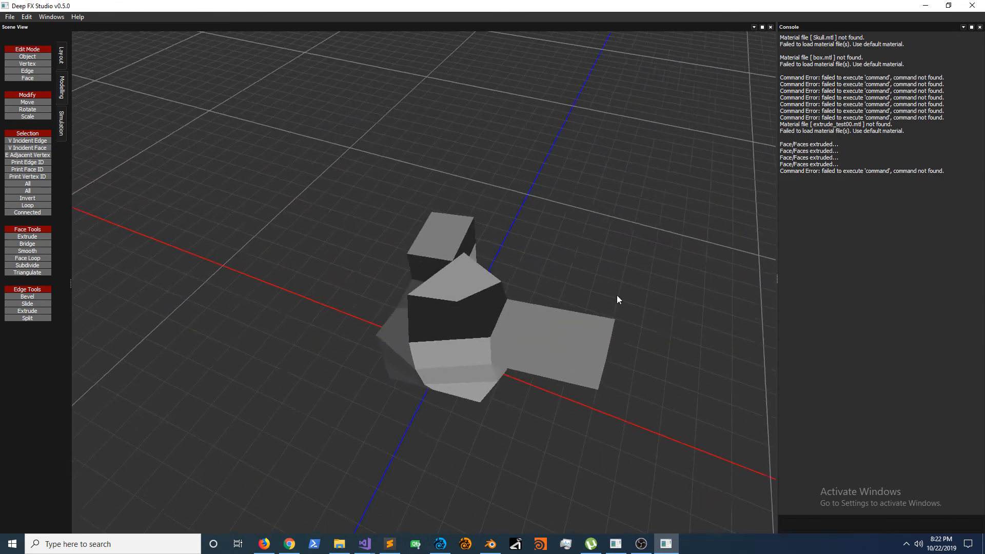
pyautogui.moveTo(621, 297); pyautogui.dragTo(593, 336, button='middle')
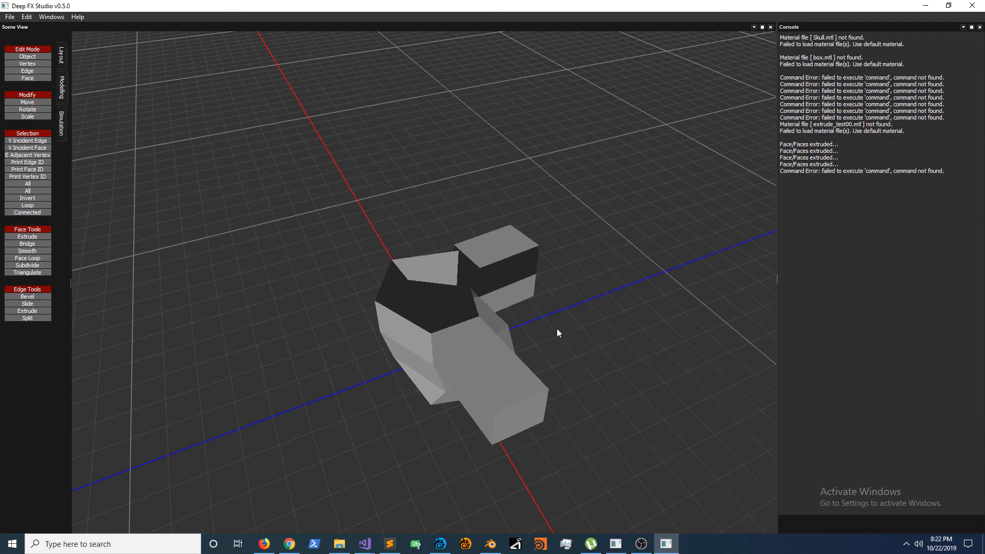
pyautogui.moveTo(440, 345); pyautogui.dragTo(587, 294, button='middle')
pyautogui.moveTo(327, 329); pyautogui.dragTo(408, 383, button='middle')
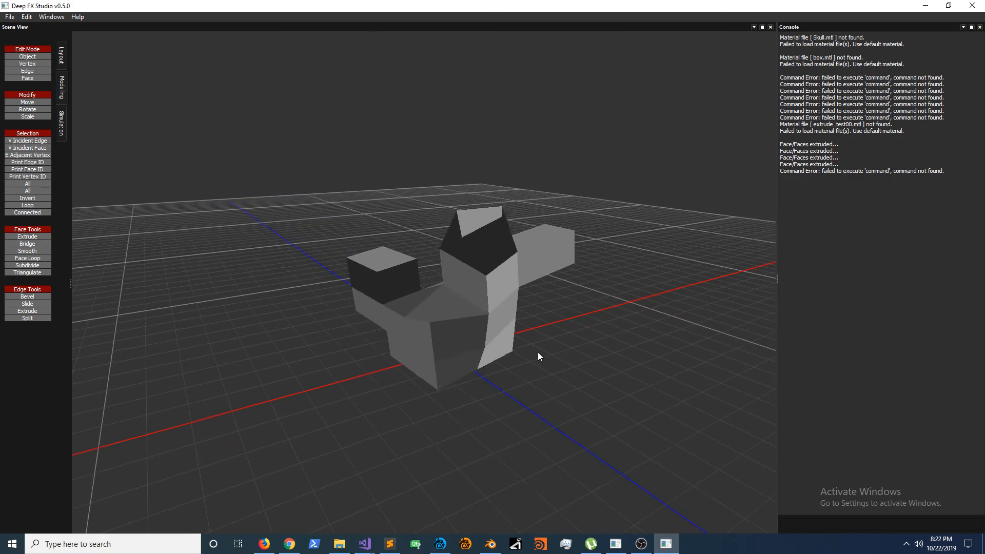
pyautogui.moveTo(538, 352); pyautogui.dragTo(430, 329, button='middle')
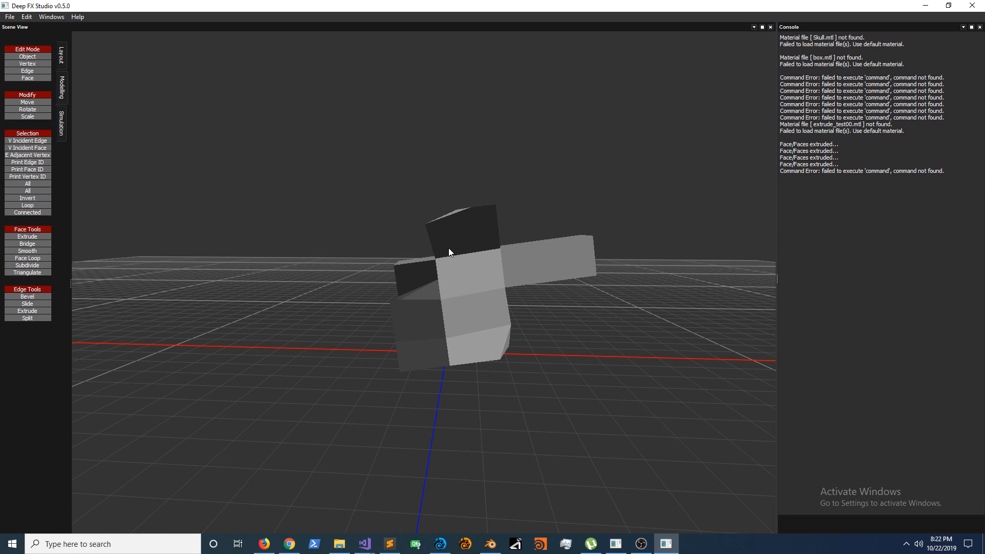
pyautogui.click(641, 544)
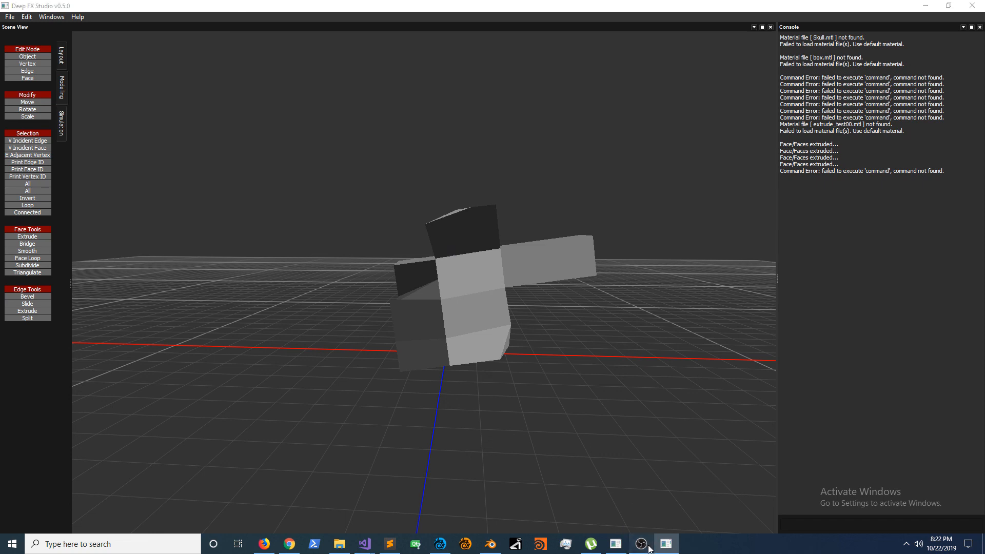